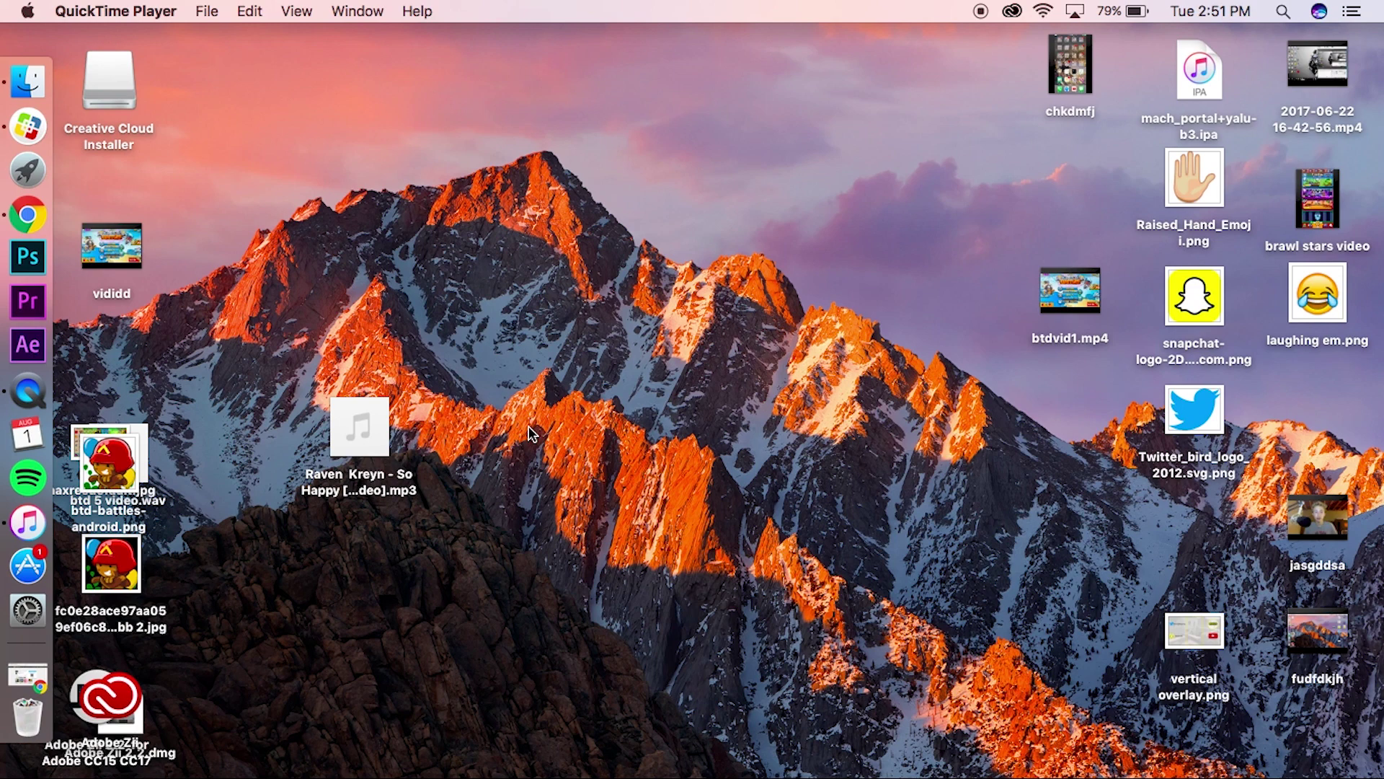
# - Switch to Chrome and search Google Images for "ncs logo" in a new tab
pyautogui.moveTo(387, 418)
pyautogui.moveTo(382, 418); pyautogui.dragTo(383, 389)
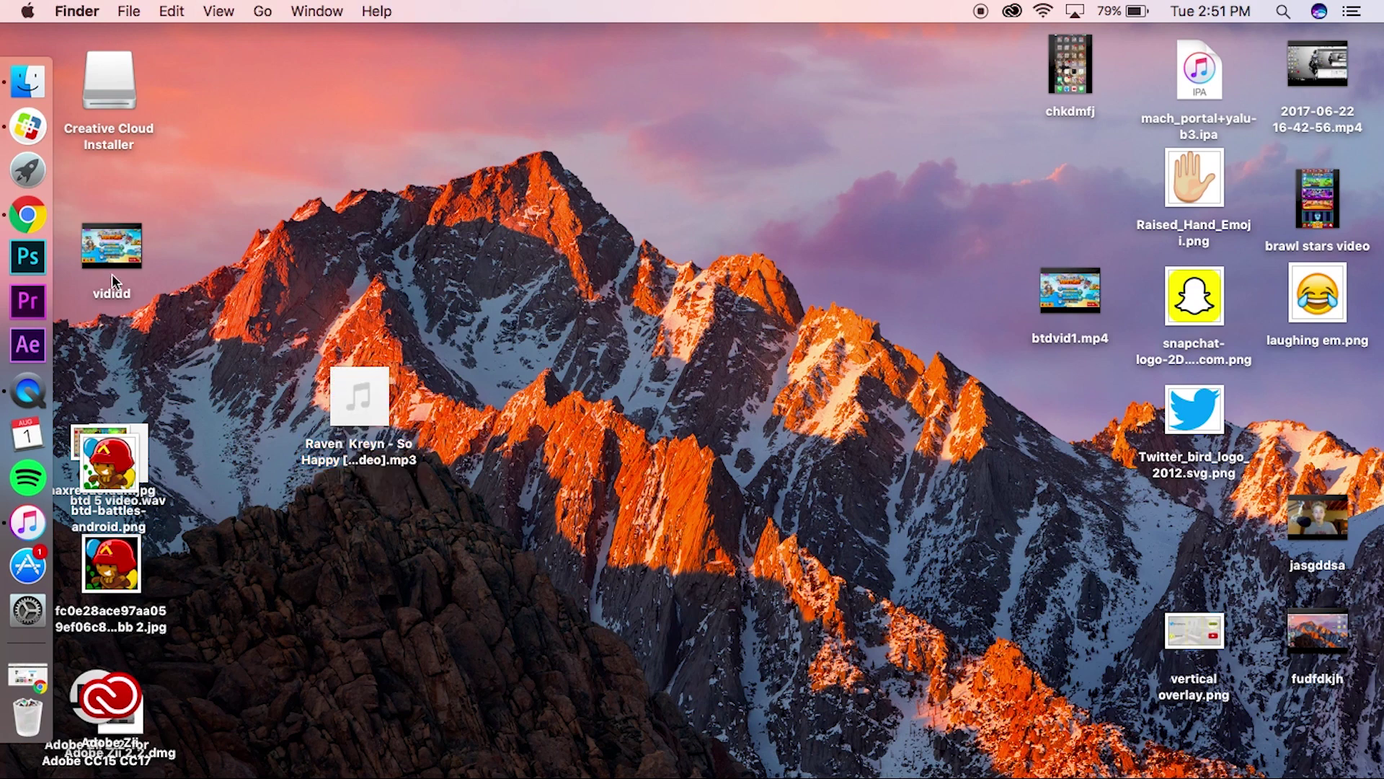
pyautogui.click(21, 218)
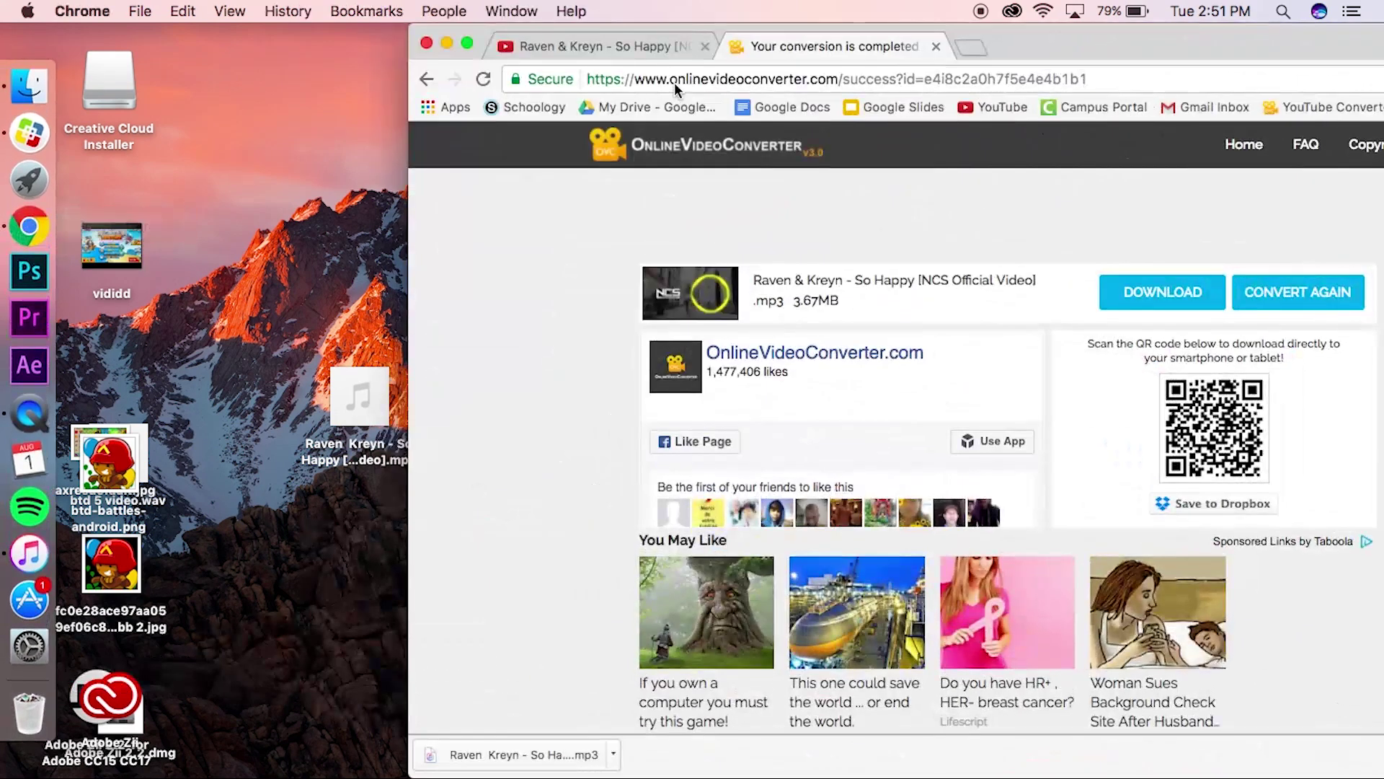
pyautogui.moveTo(1067, 42); pyautogui.dragTo(752, 57)
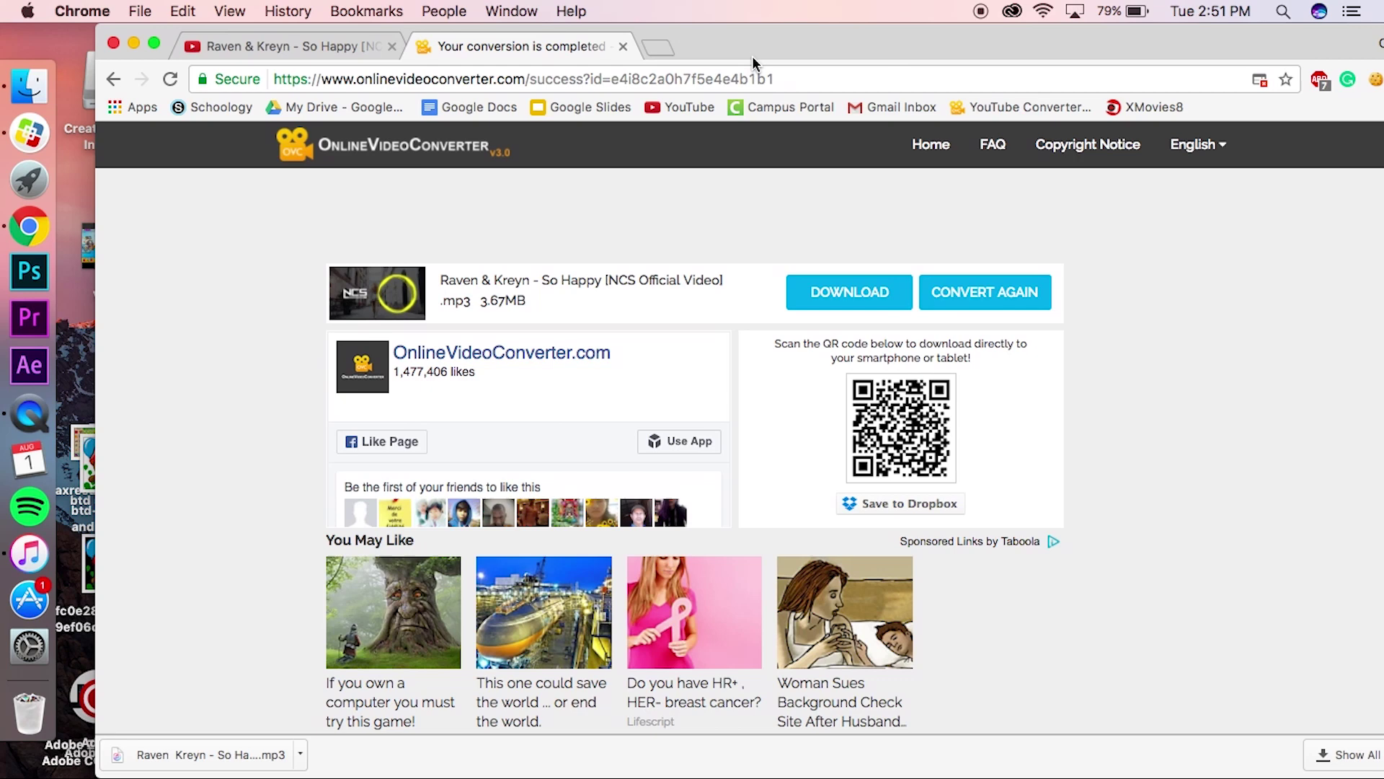
pyautogui.click(651, 46)
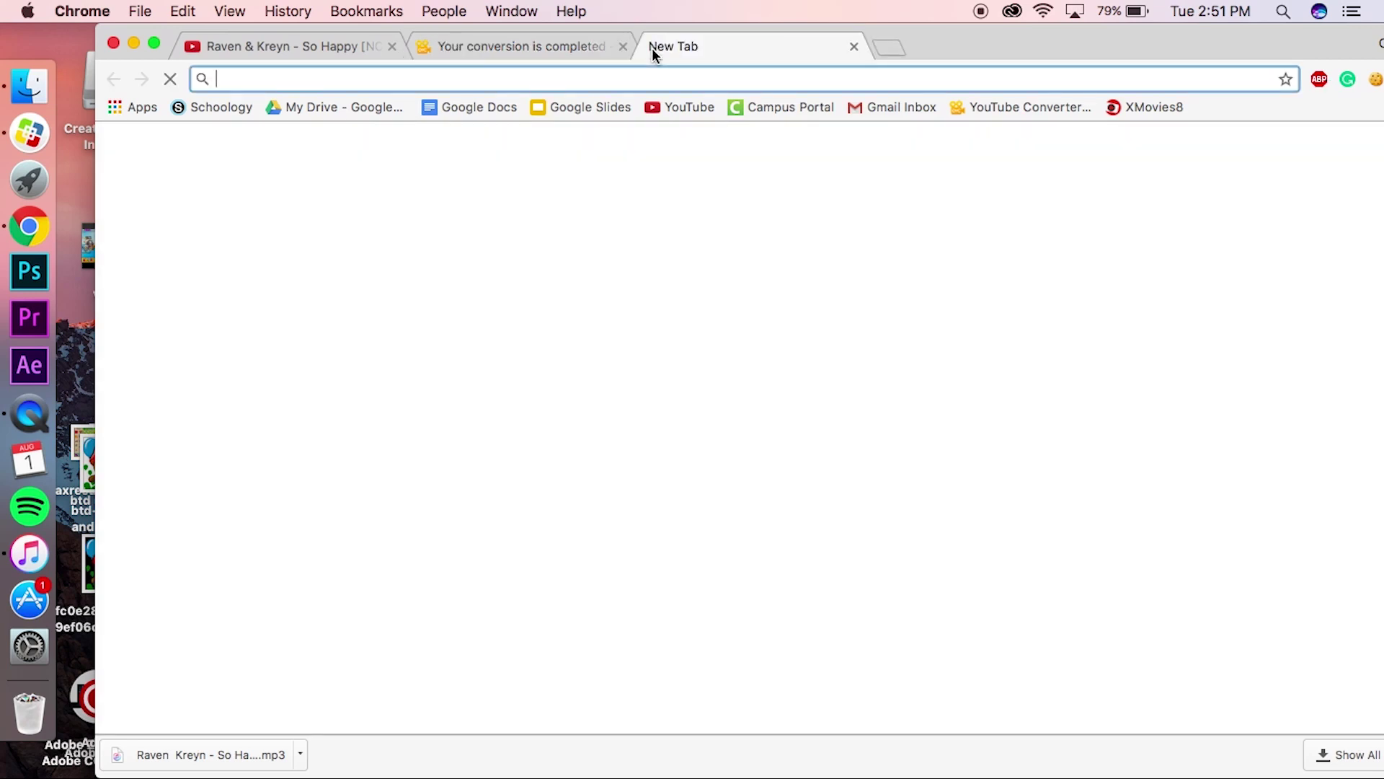
pyautogui.write('ncs logo')
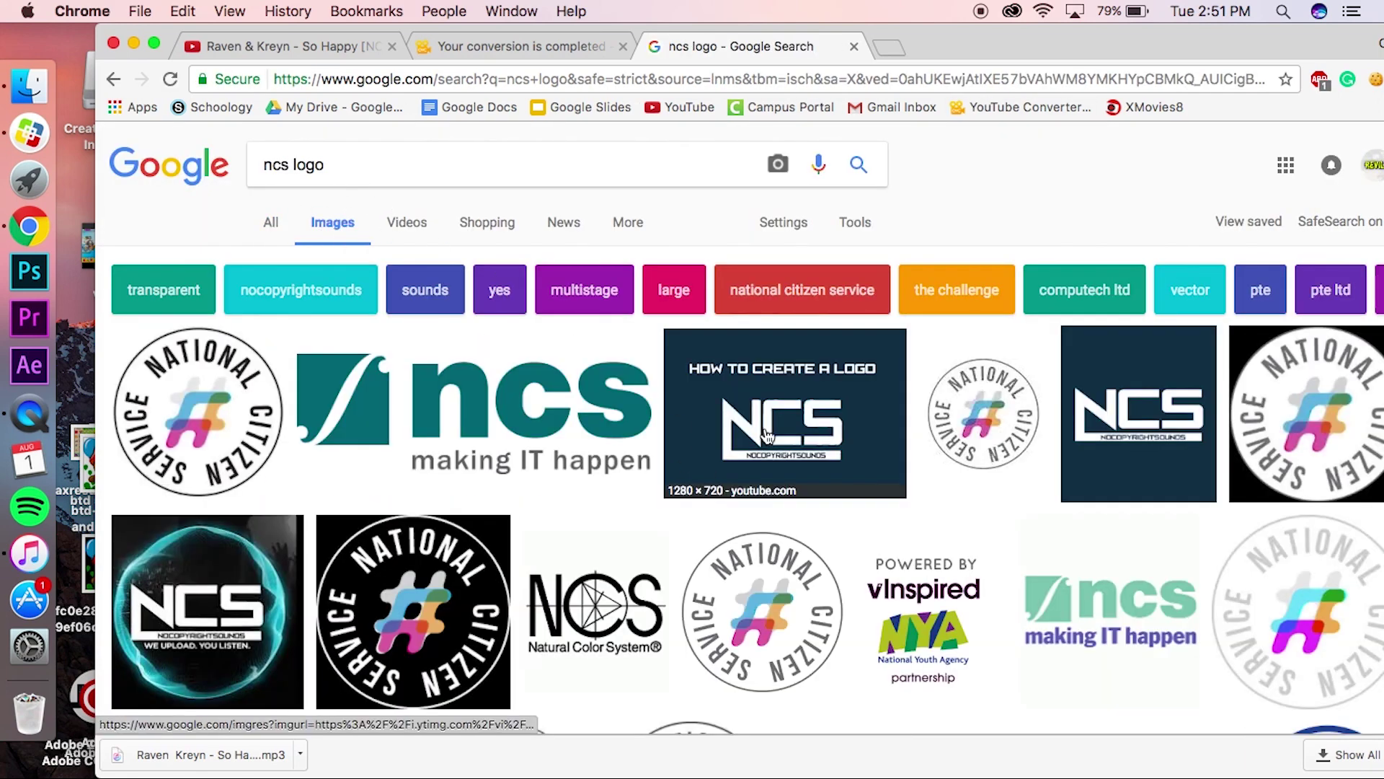
# - Save the circular turquoise NCS logo image to the Desktop as a JPEG named hqdefault and move its icon to open desktop space
pyautogui.click(259, 588)
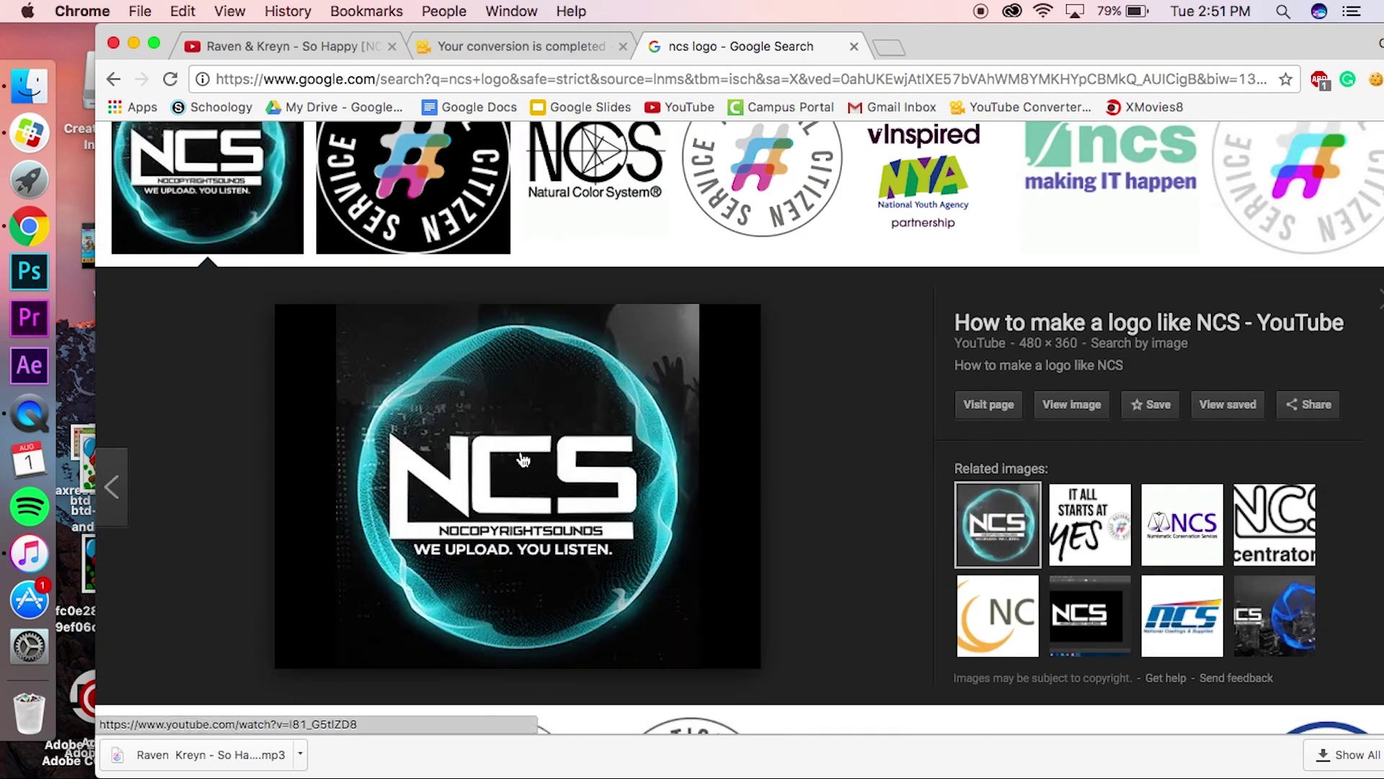
pyautogui.click(524, 460)
pyautogui.rightClick(524, 460)
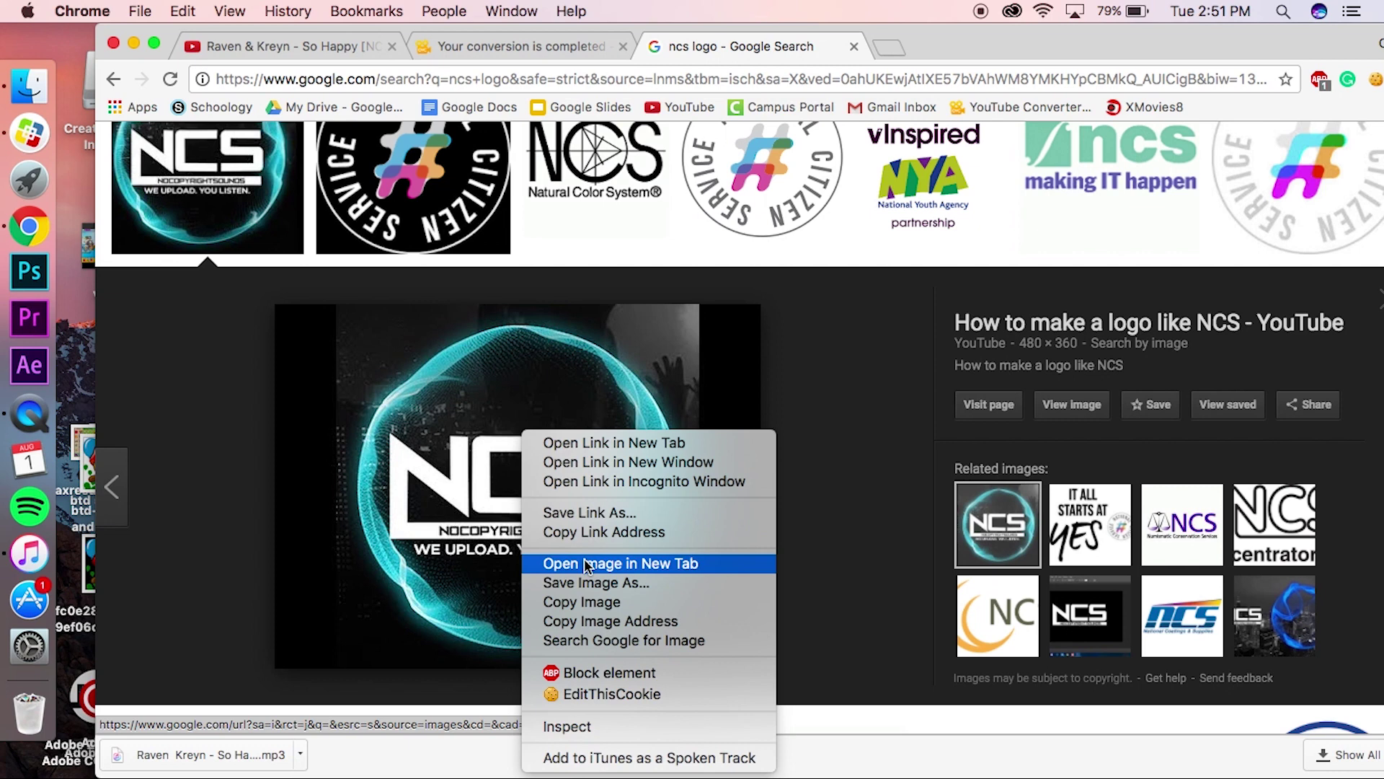
pyautogui.click(589, 583)
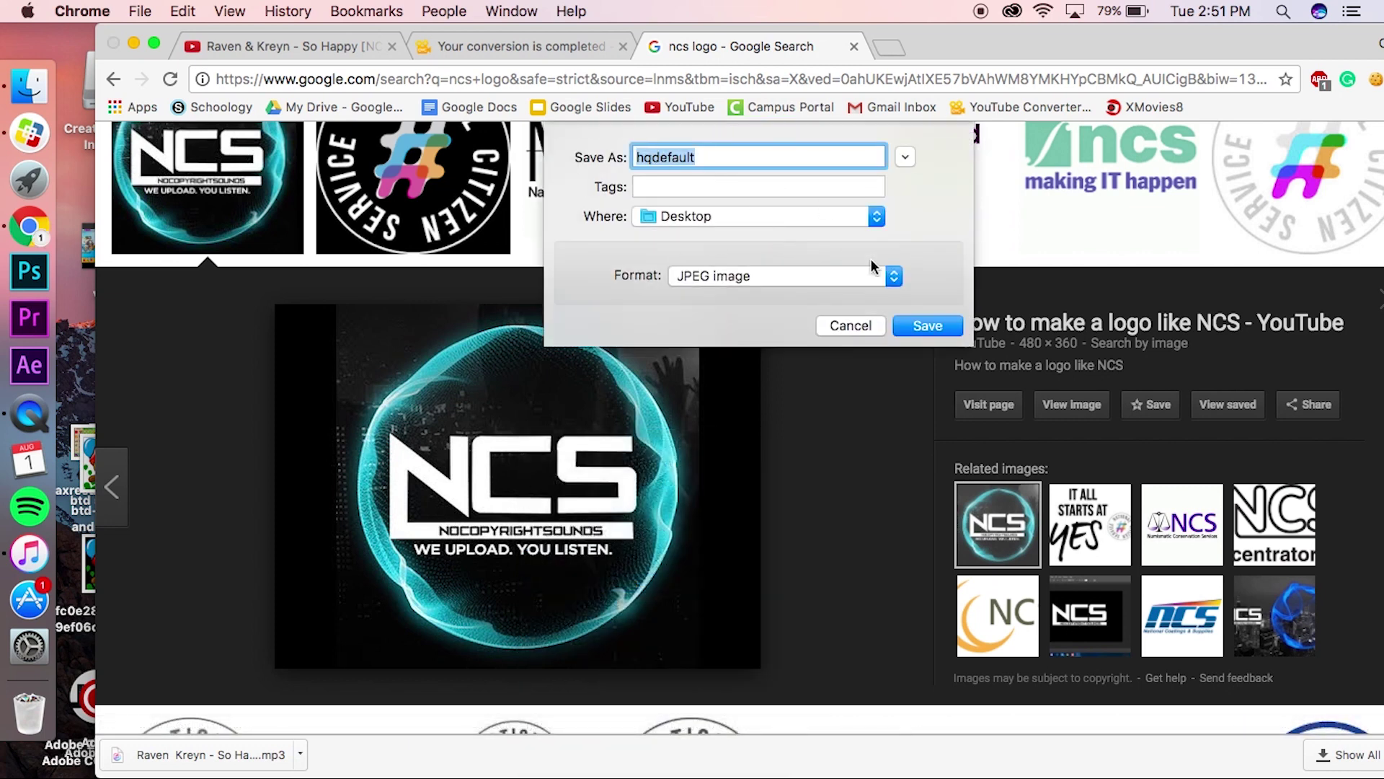
pyautogui.click(927, 326)
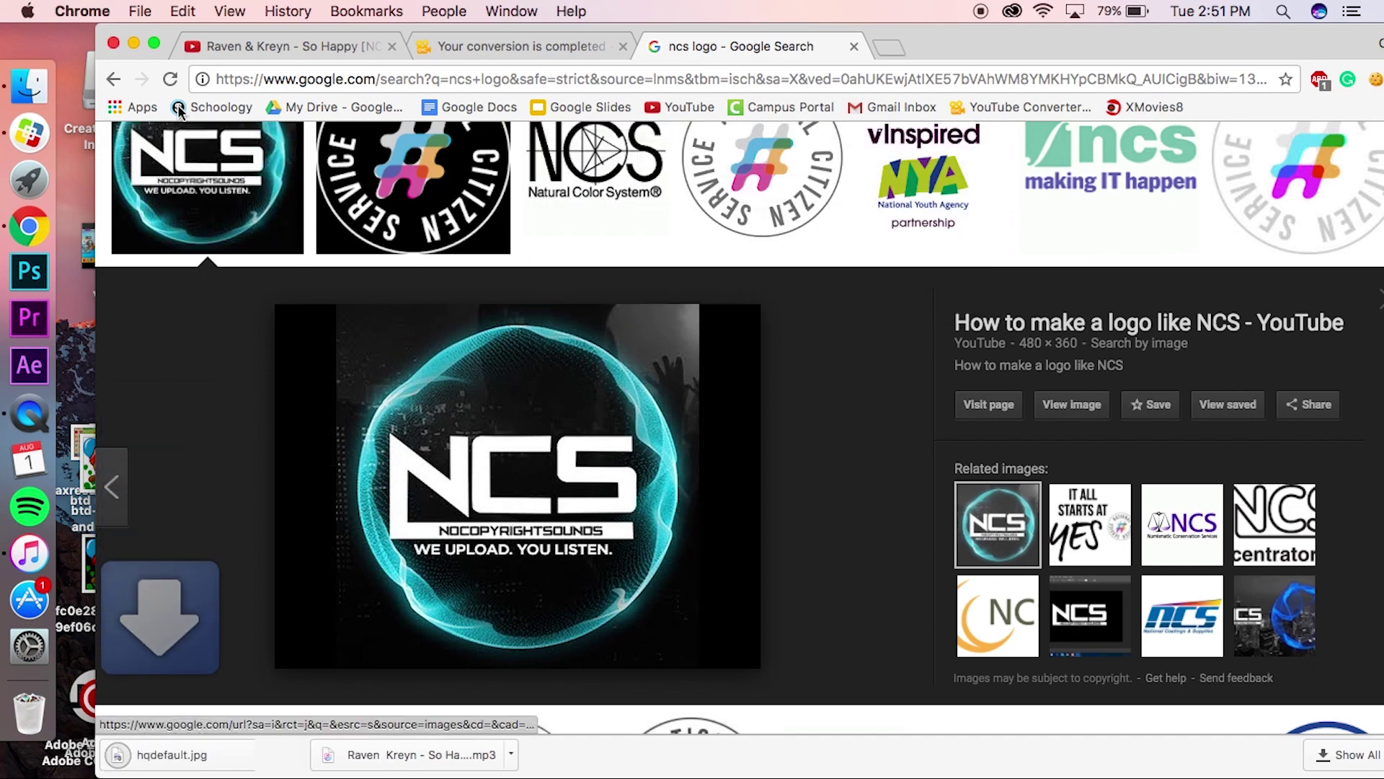
pyautogui.click(135, 45)
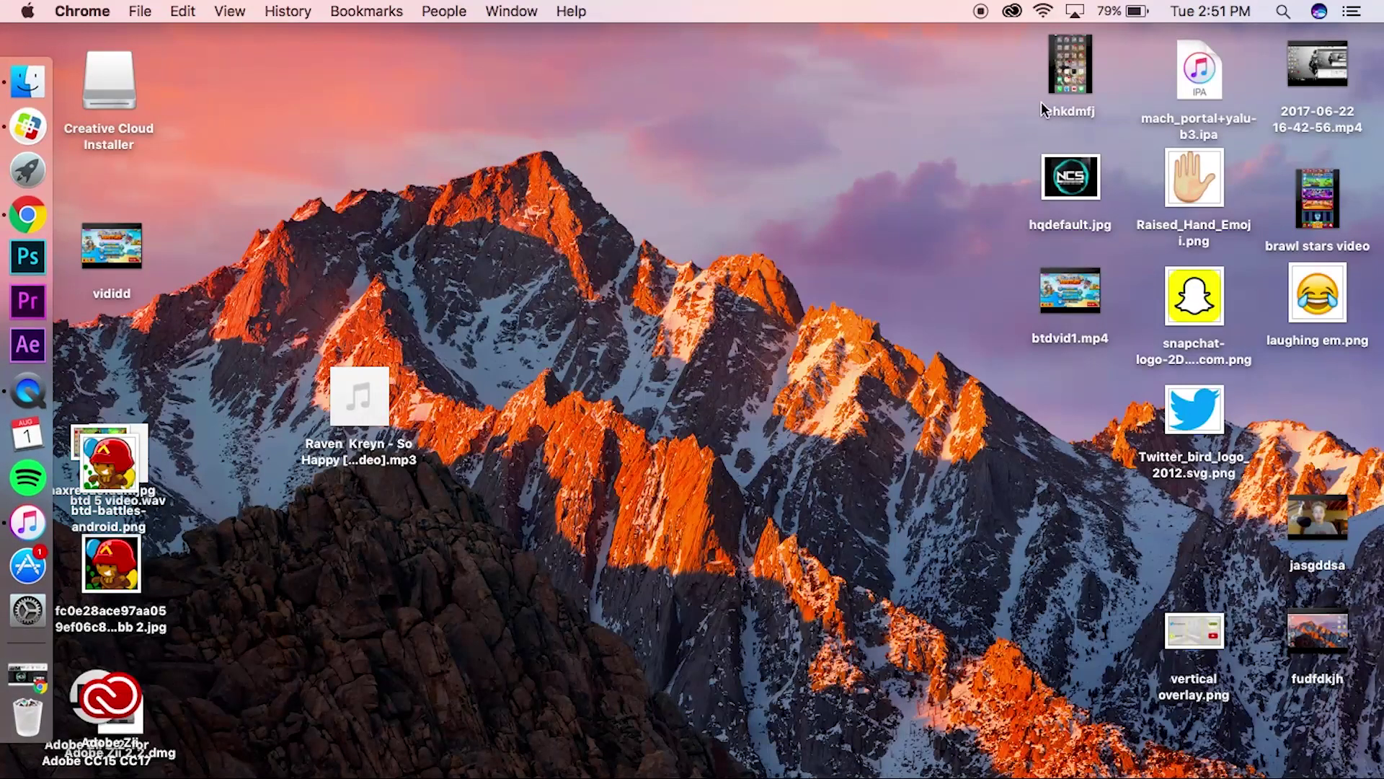
pyautogui.moveTo(1071, 177); pyautogui.dragTo(769, 222)
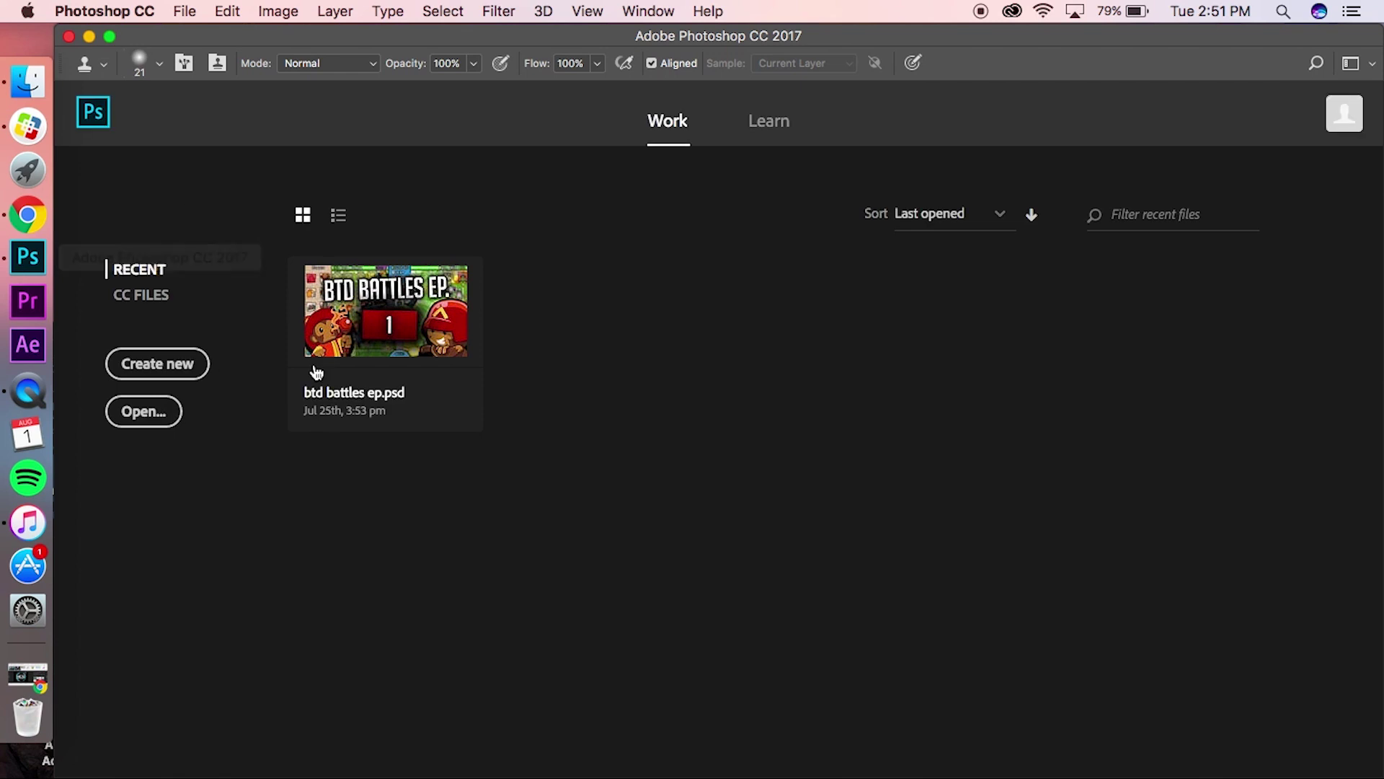
# - In Photoshop, create a new 1400 x 1400 pixel document with 300 pixels/inch resolution and transparent background
pyautogui.click(180, 363)
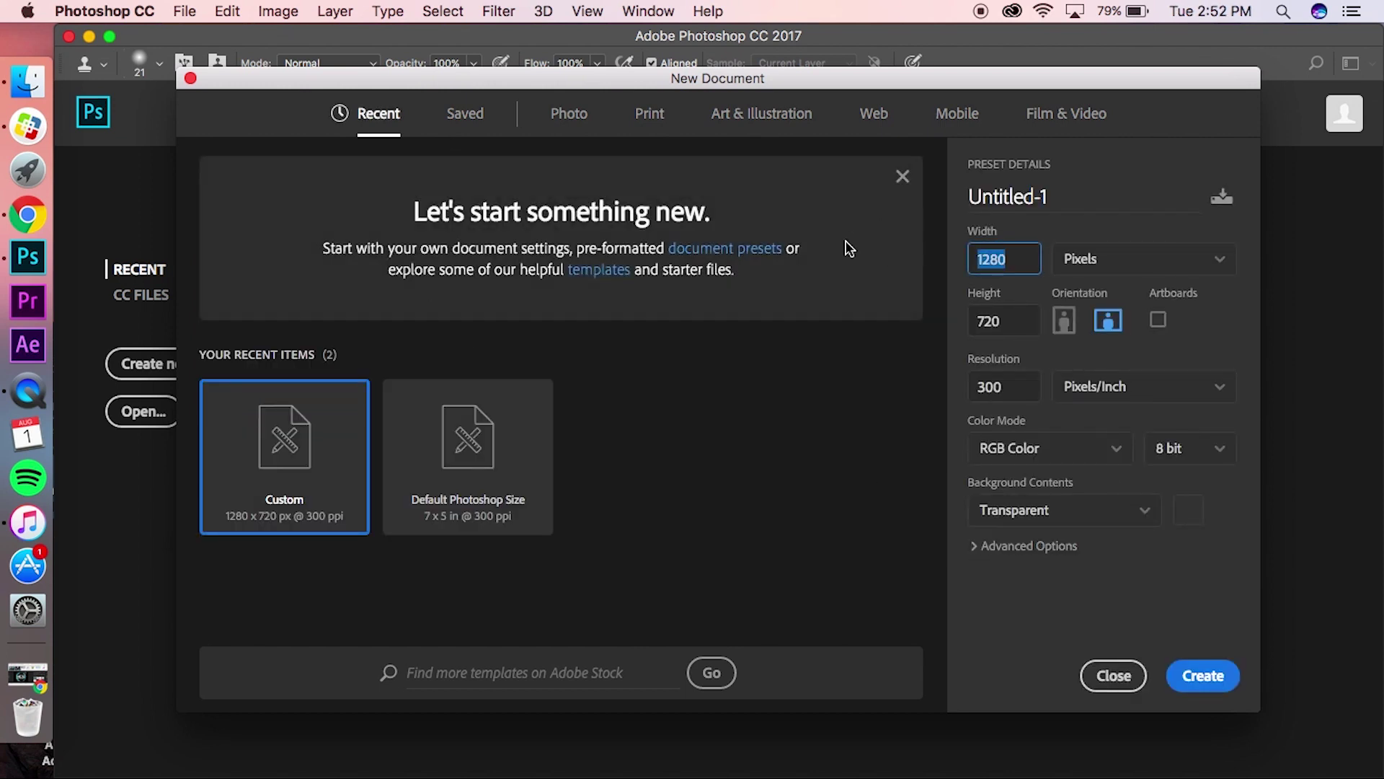
pyautogui.write('1400')
pyautogui.click(1022, 330)
pyautogui.write('14')
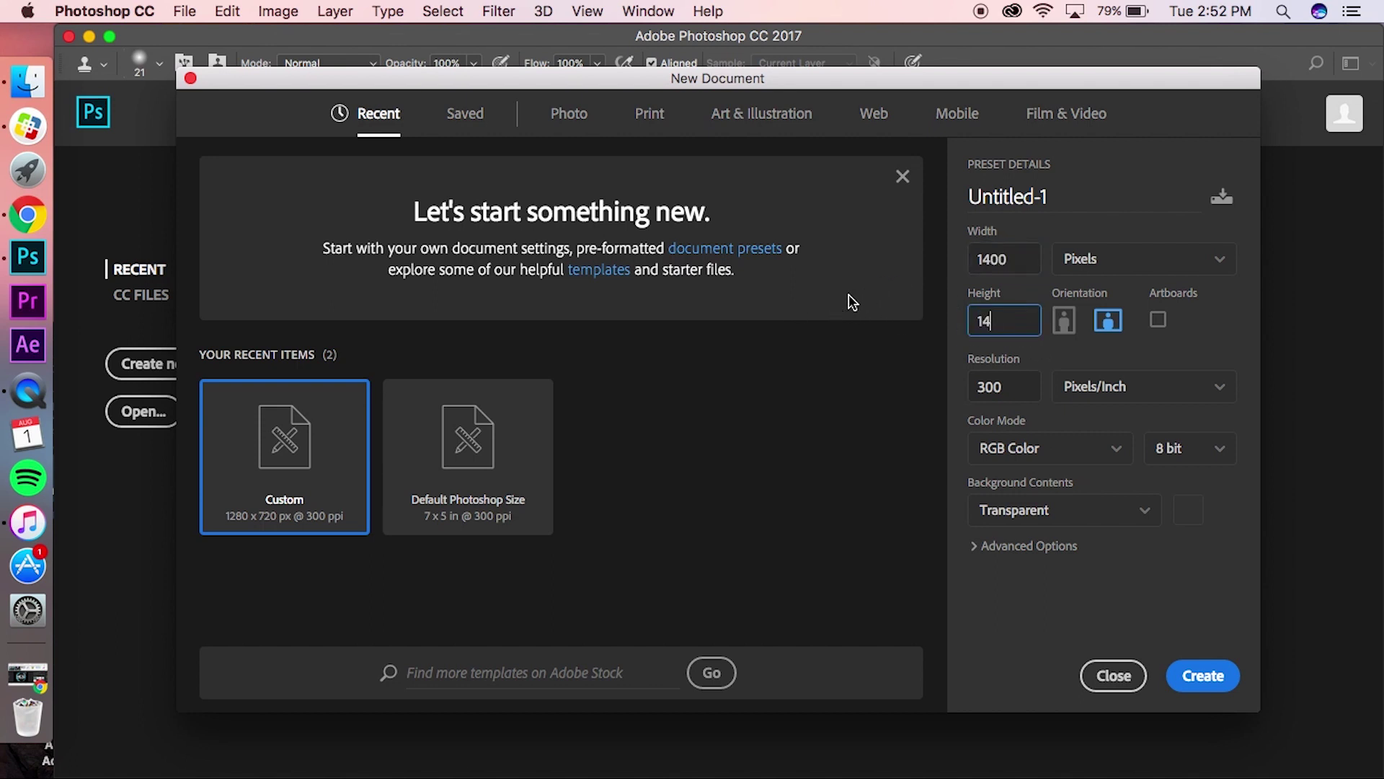
pyautogui.write('00')
pyautogui.click(1216, 688)
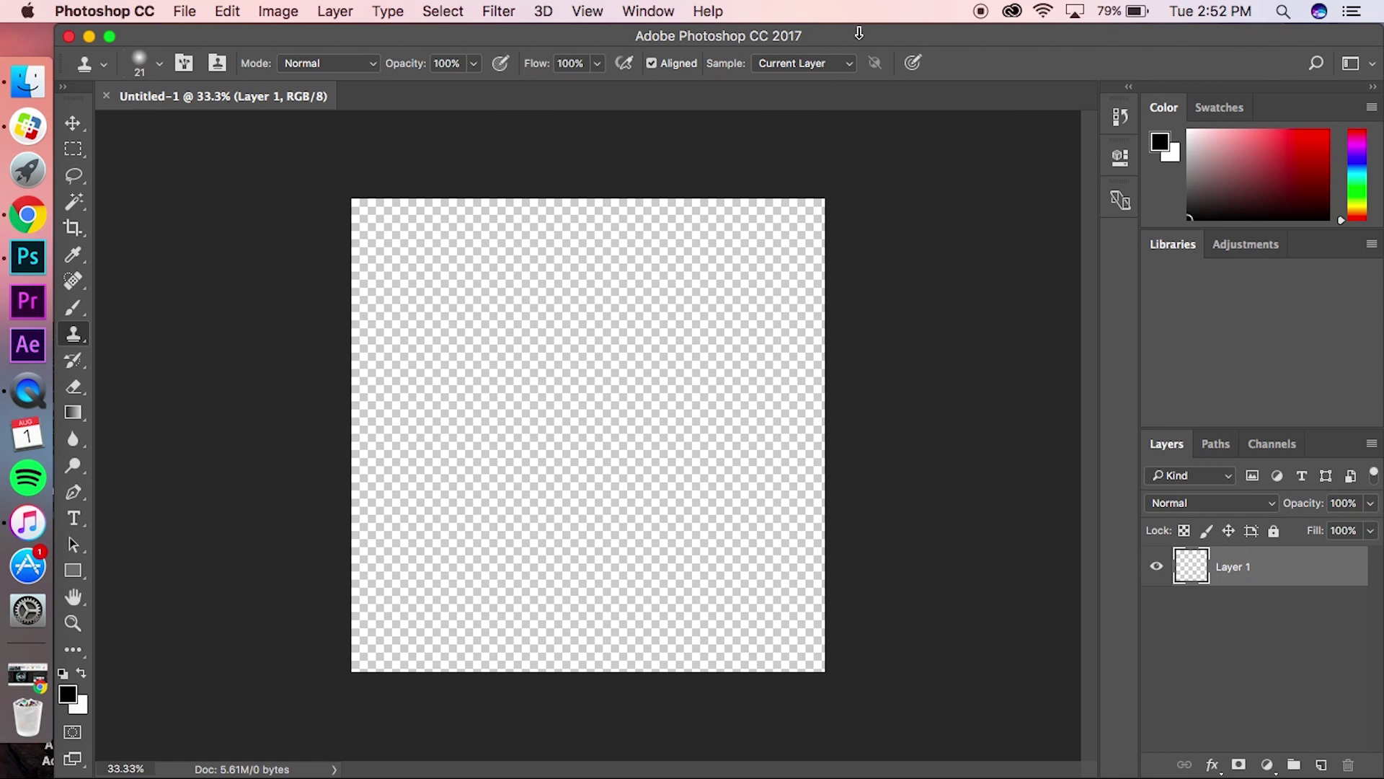
# - Place hqdefault.jpg from the desktop into the blank Photoshop document as a new layer
pyautogui.moveTo(858, 32); pyautogui.dragTo(1314, 396)
pyautogui.moveTo(775, 226); pyautogui.dragTo(170, 251)
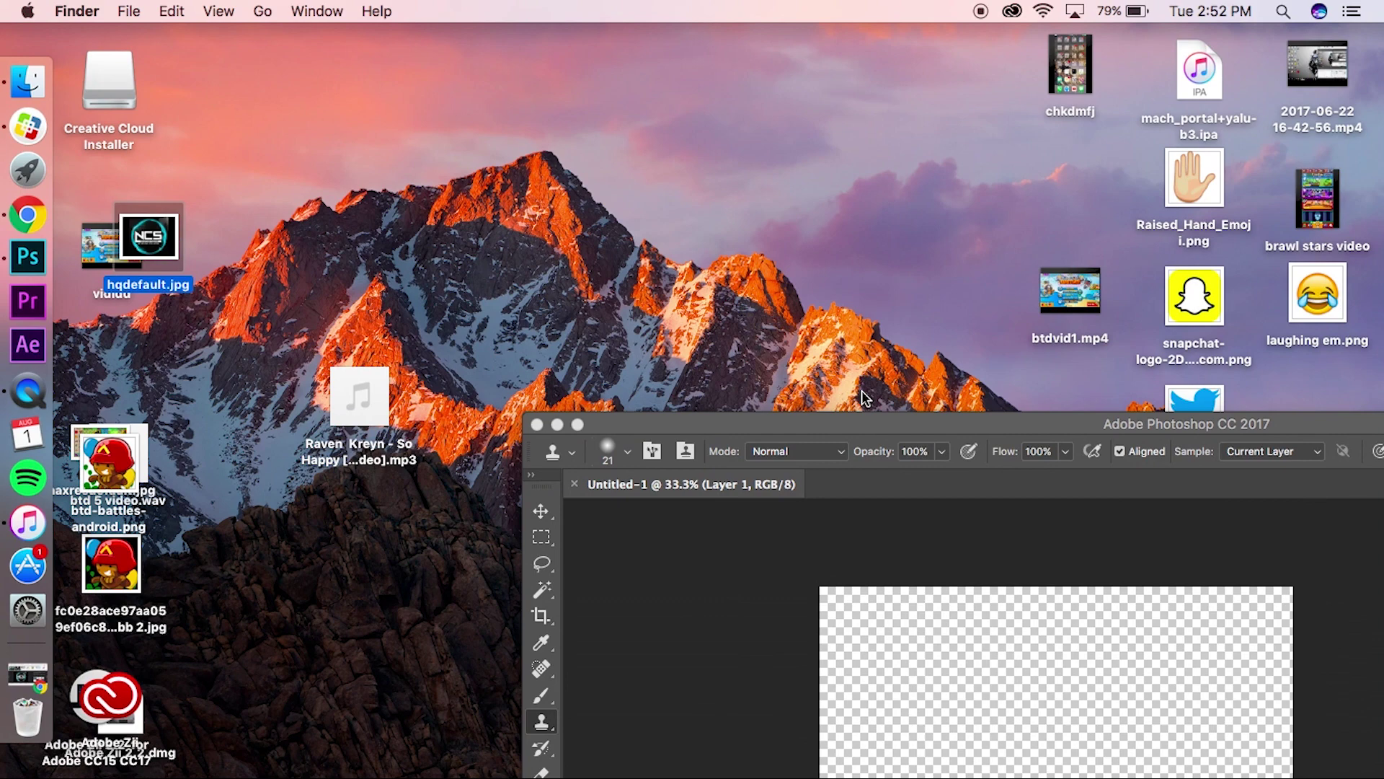
pyautogui.click(1002, 428)
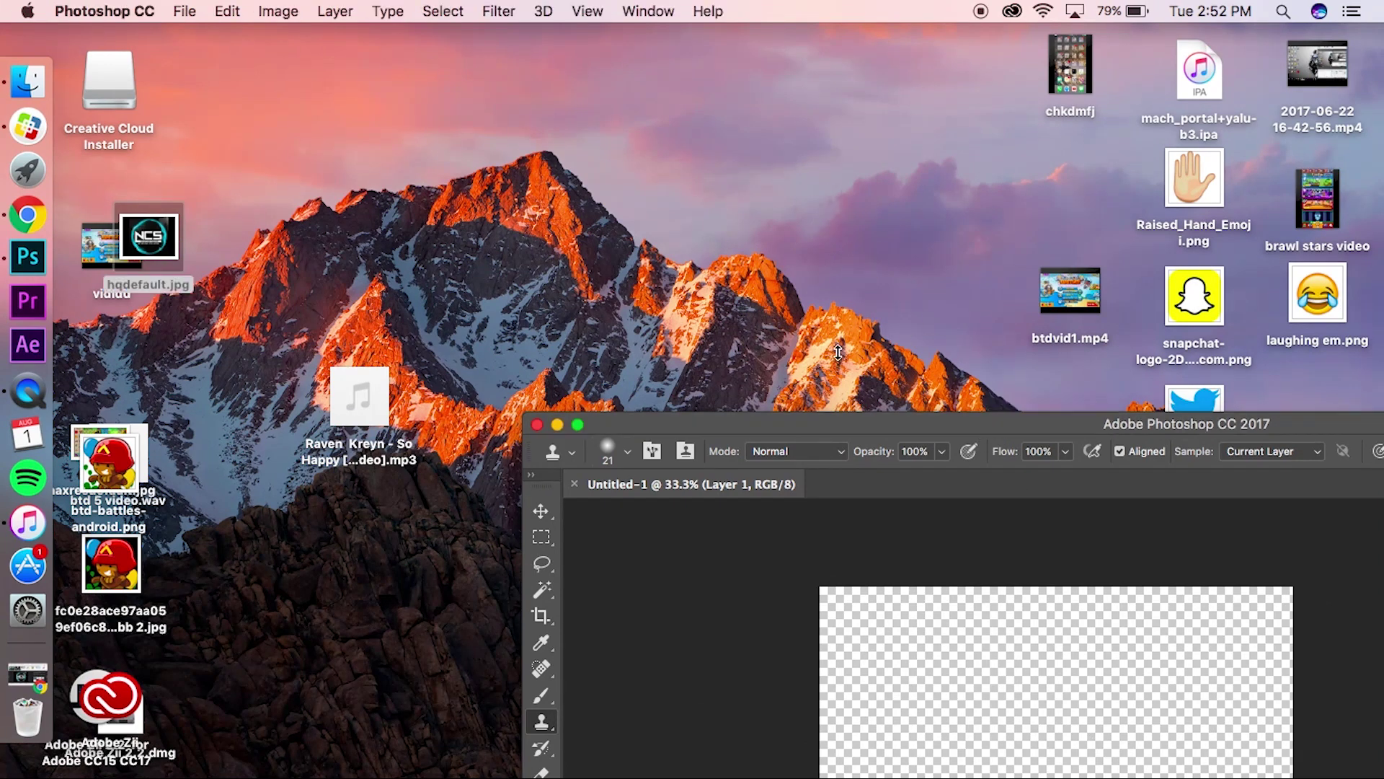
pyautogui.moveTo(881, 434); pyautogui.dragTo(606, 10)
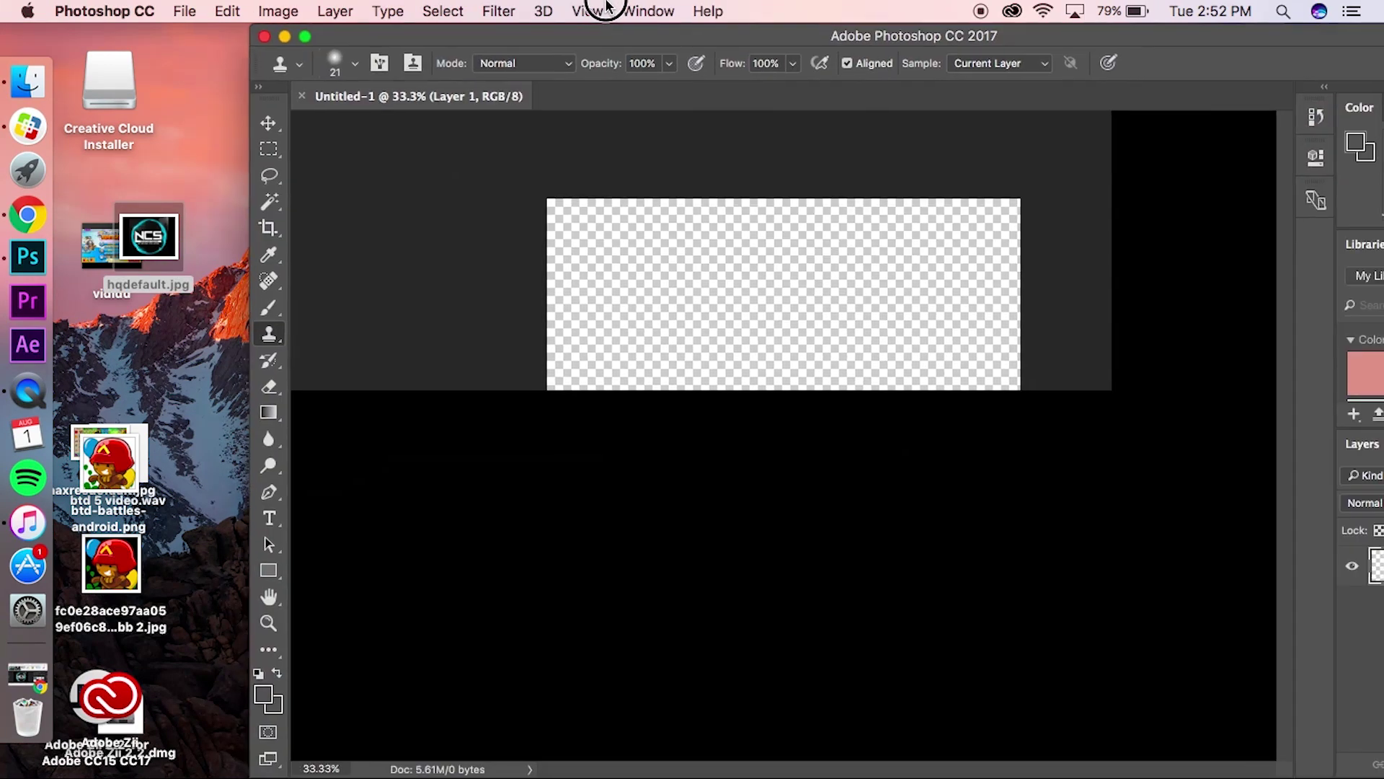
pyautogui.moveTo(149, 235); pyautogui.dragTo(717, 318)
pyautogui.moveTo(719, 45); pyautogui.dragTo(512, 36)
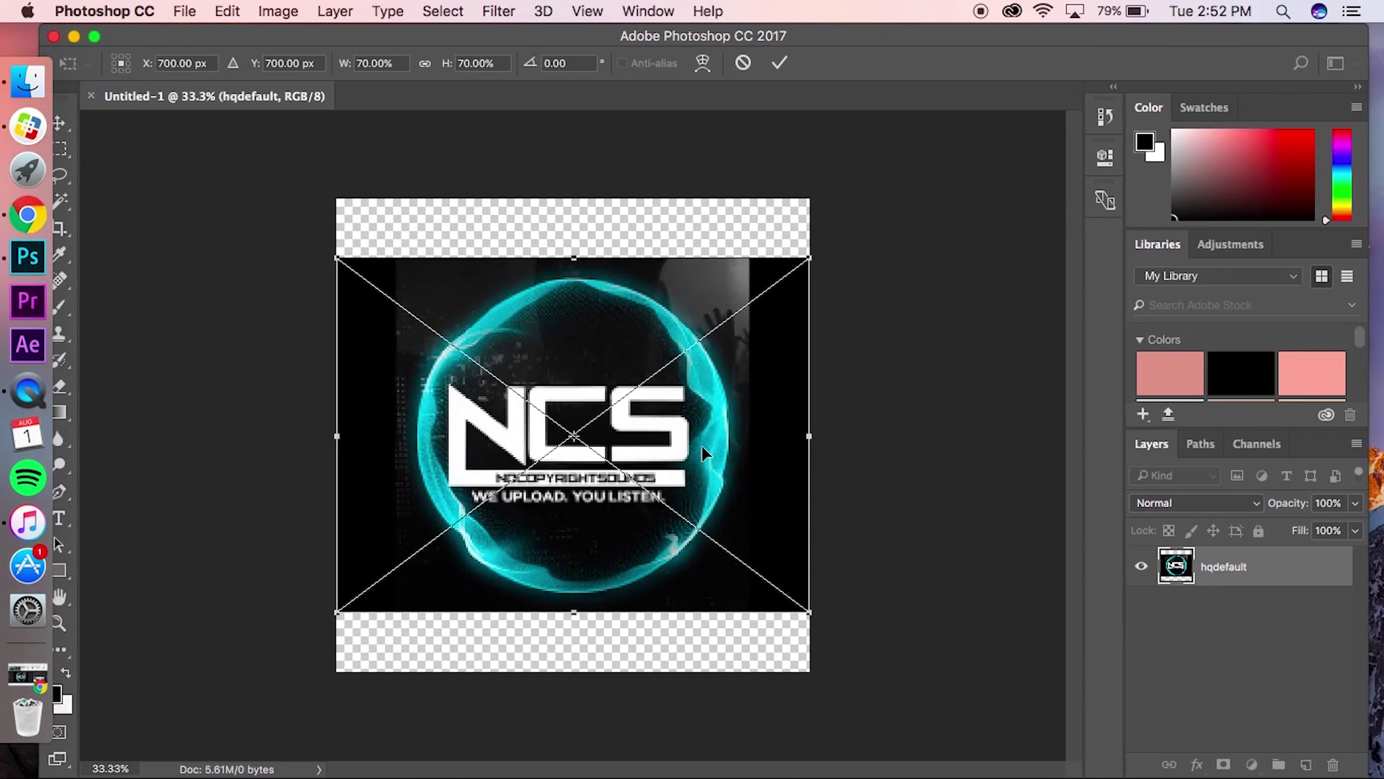
pyautogui.press('Return')
# - Scale the logo layer to about 94% and center it horizontally so it fills the square canvas
pyautogui.press('v')
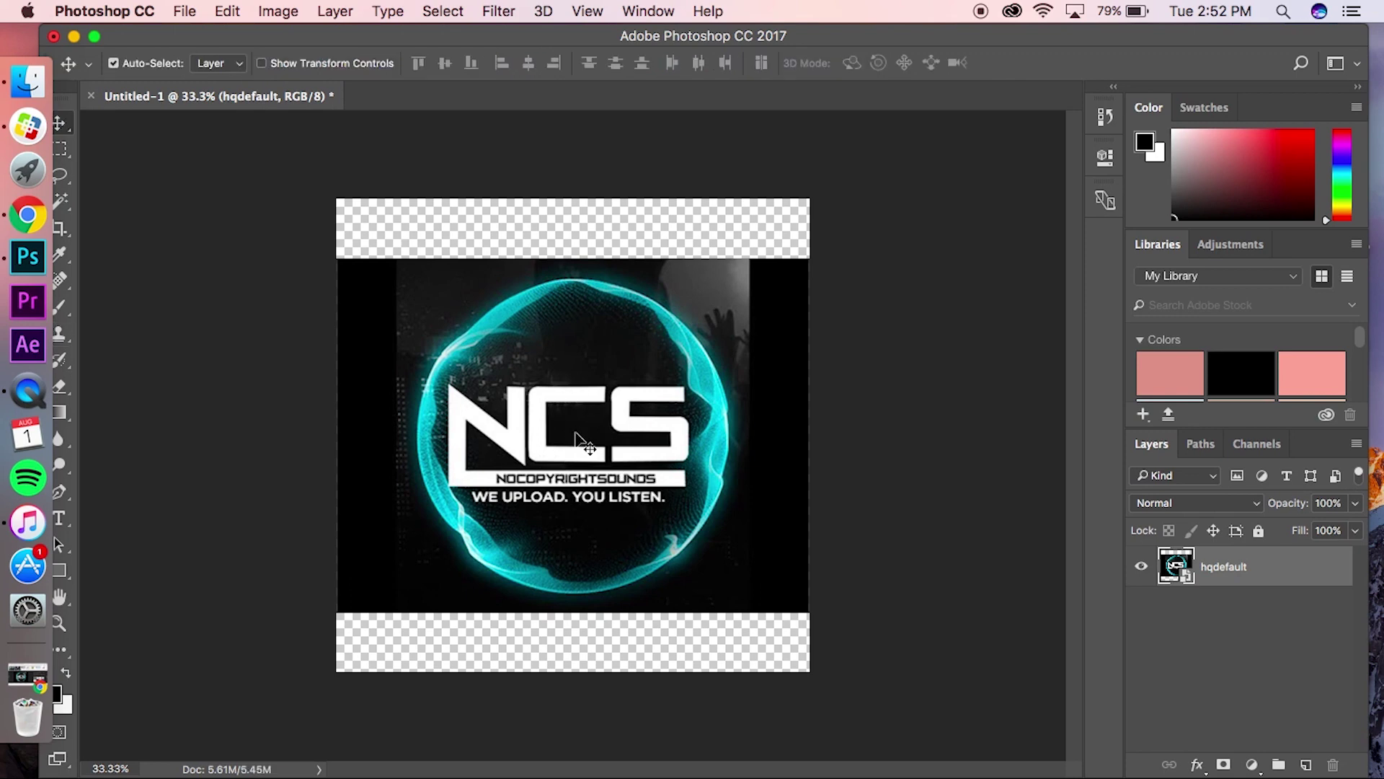
pyautogui.press('super+t')
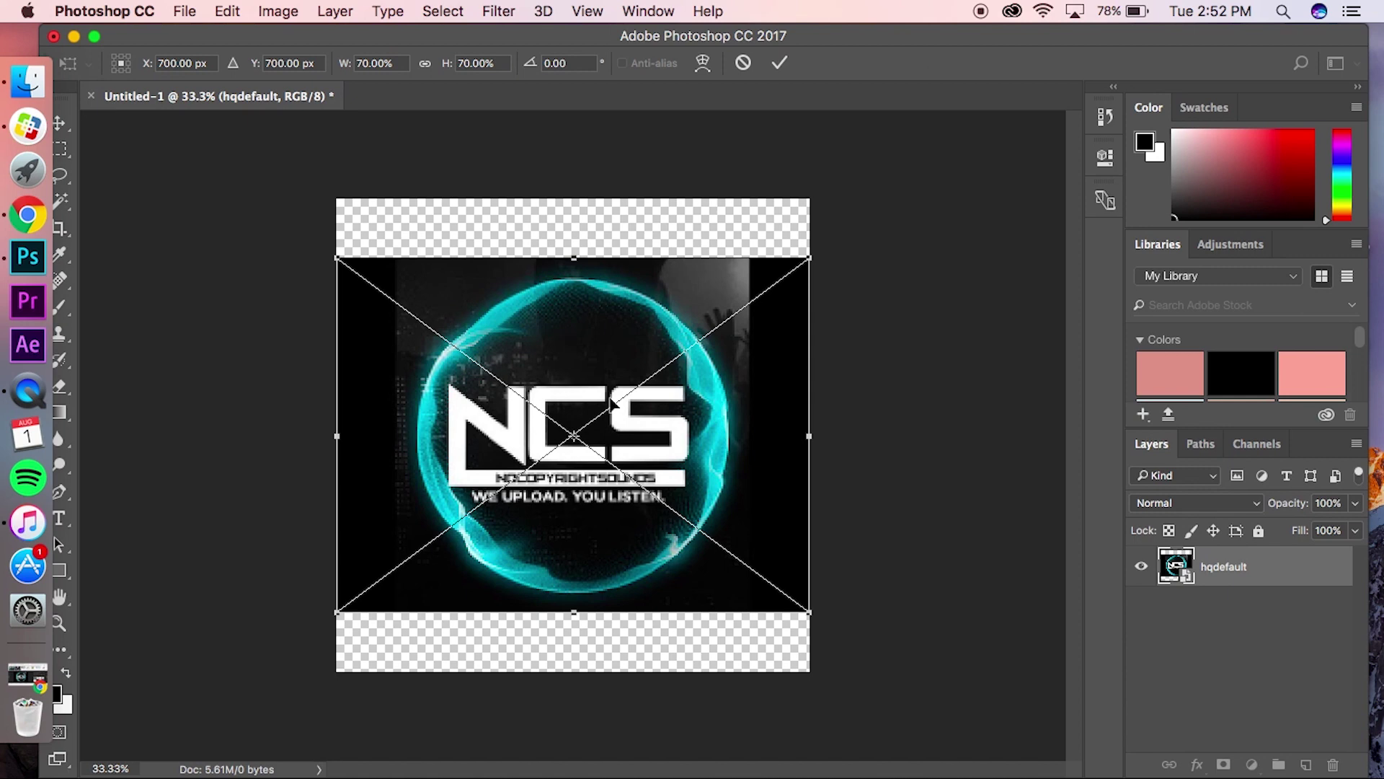
pyautogui.moveTo(612, 402); pyautogui.dragTo(537, 371)
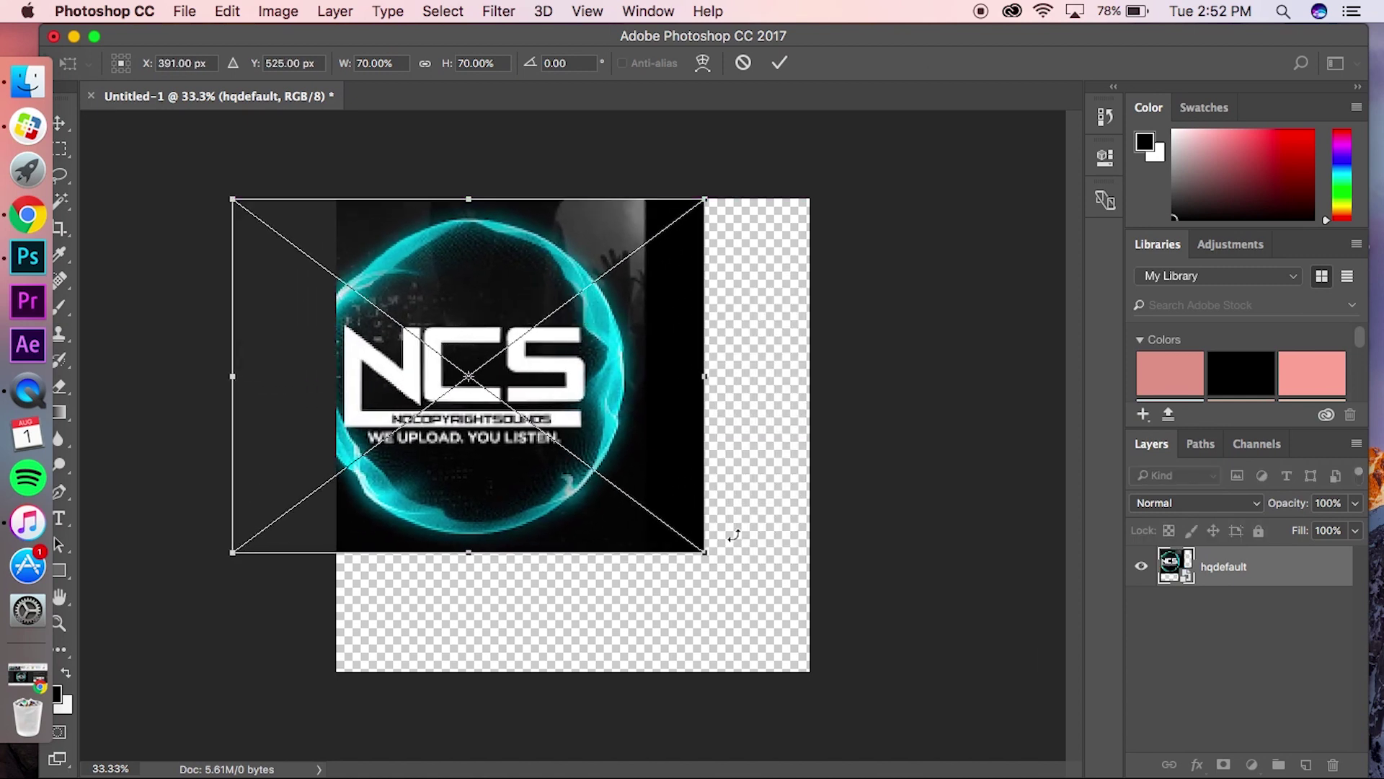
pyautogui.moveTo(708, 553); pyautogui.dragTo(852, 701)
pyautogui.moveTo(640, 565); pyautogui.dragTo(663, 564)
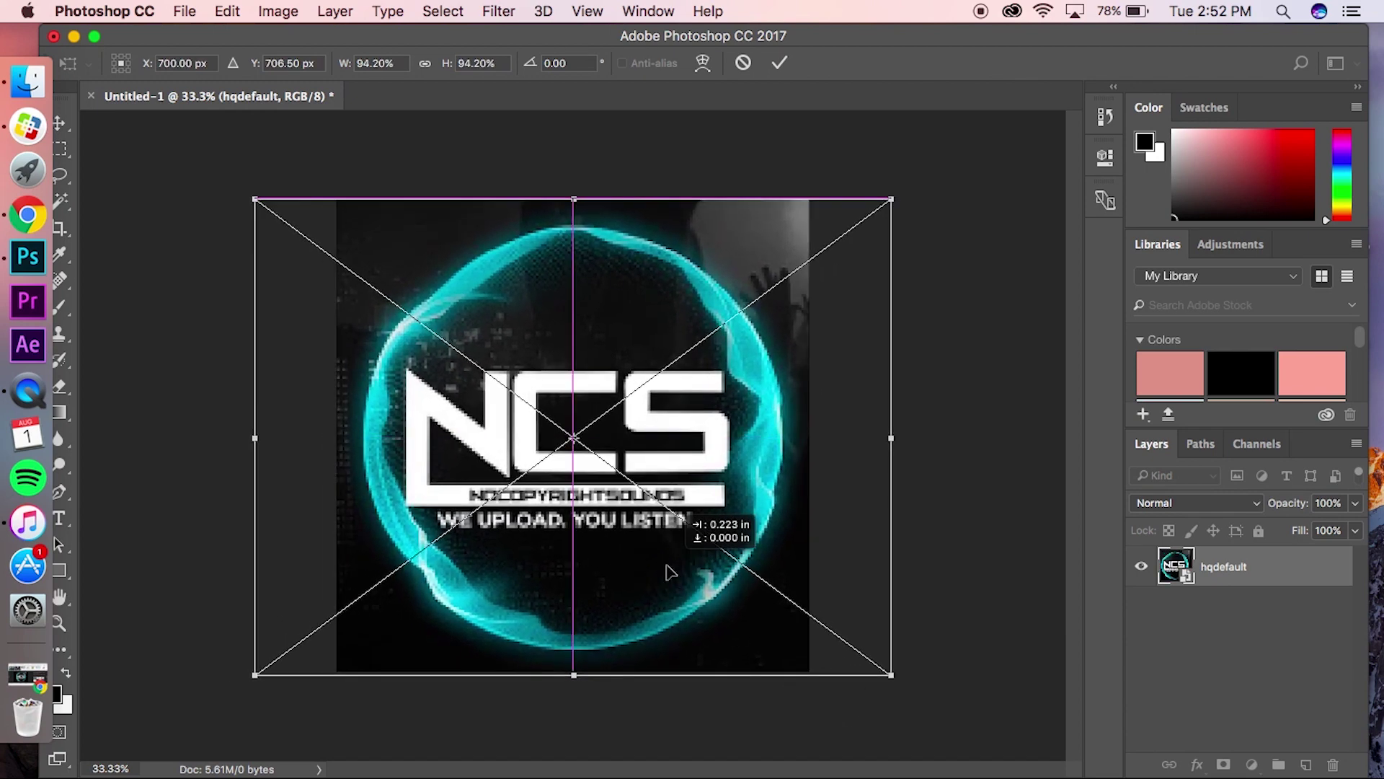
pyautogui.press('Return')
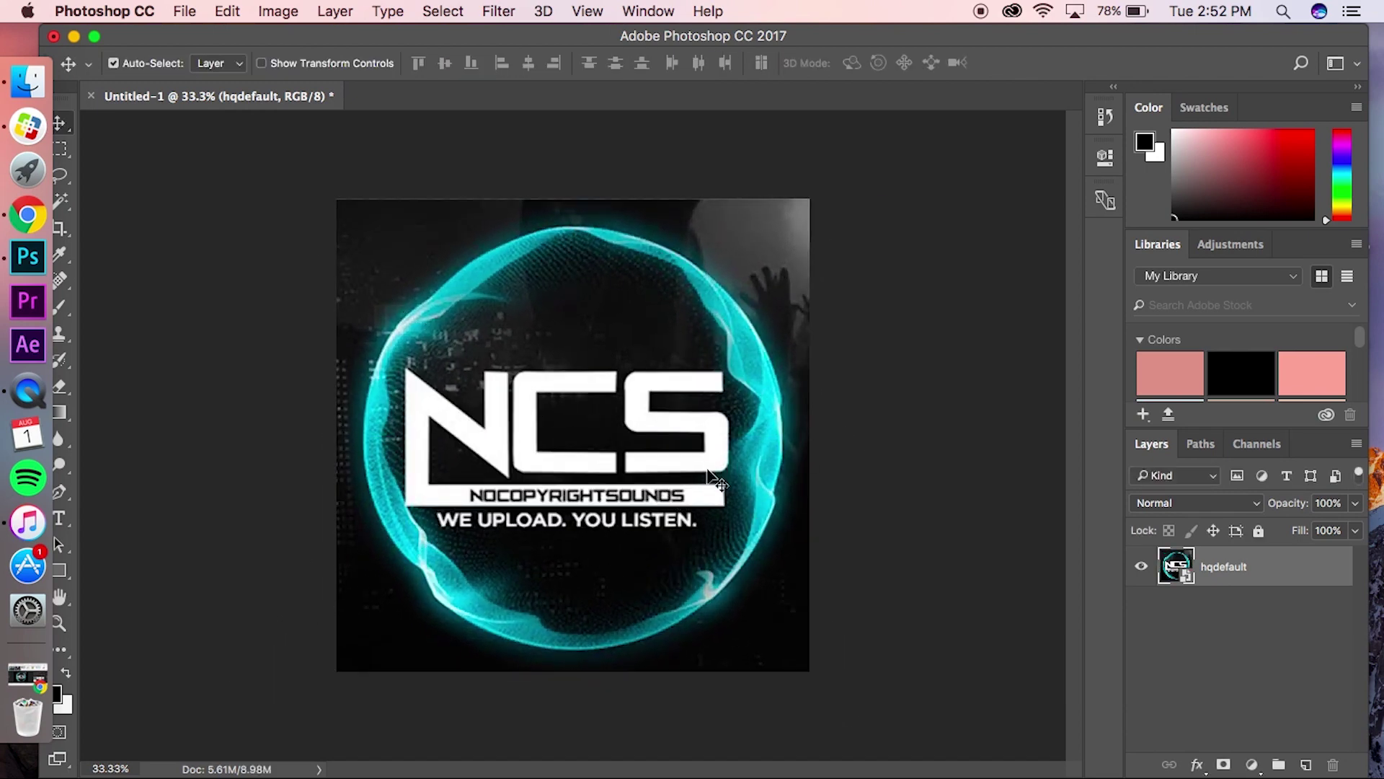
# - Try nudging the logo layer slightly up and down to check its fit against the canvas edges
pyautogui.moveTo(710, 495); pyautogui.dragTo(710, 494)
pyautogui.click(983, 503)
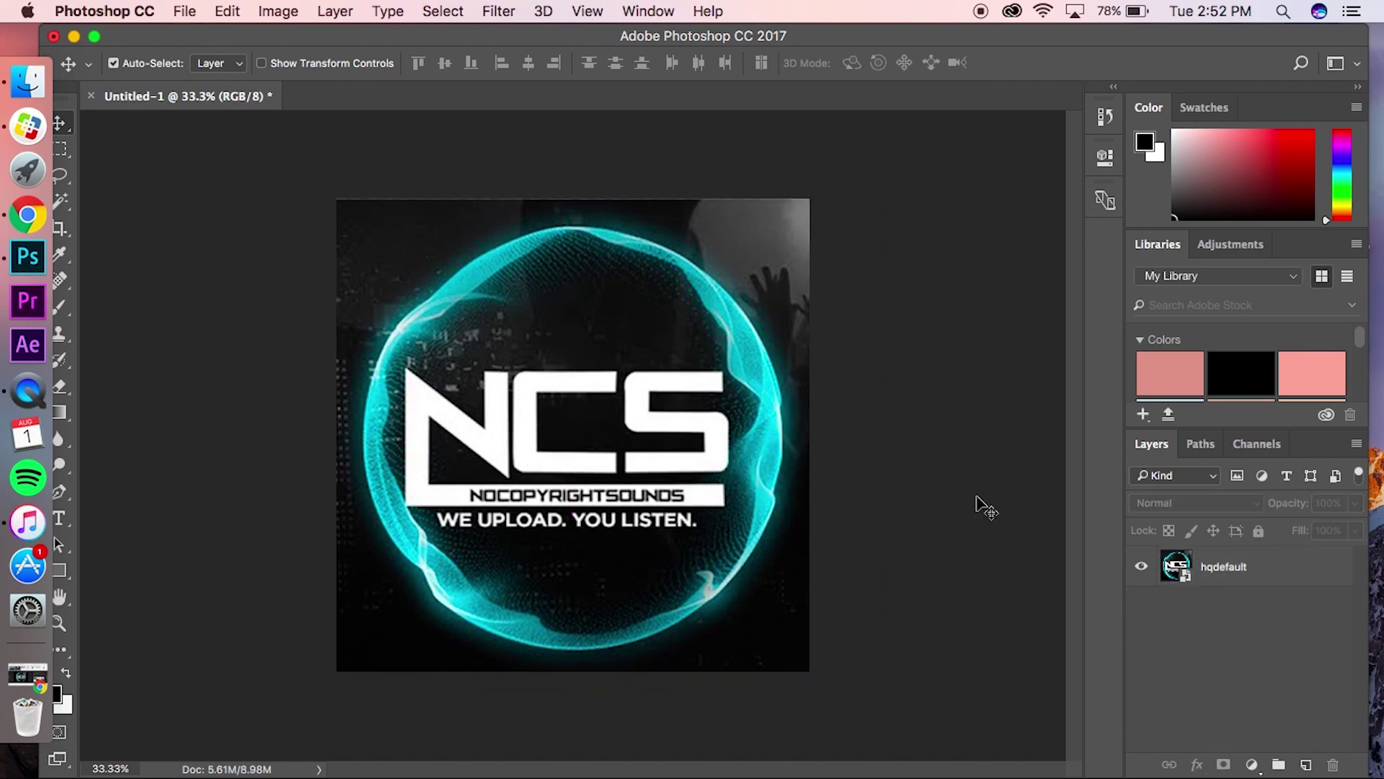
pyautogui.click(607, 448)
pyautogui.moveTo(608, 447); pyautogui.dragTo(607, 444)
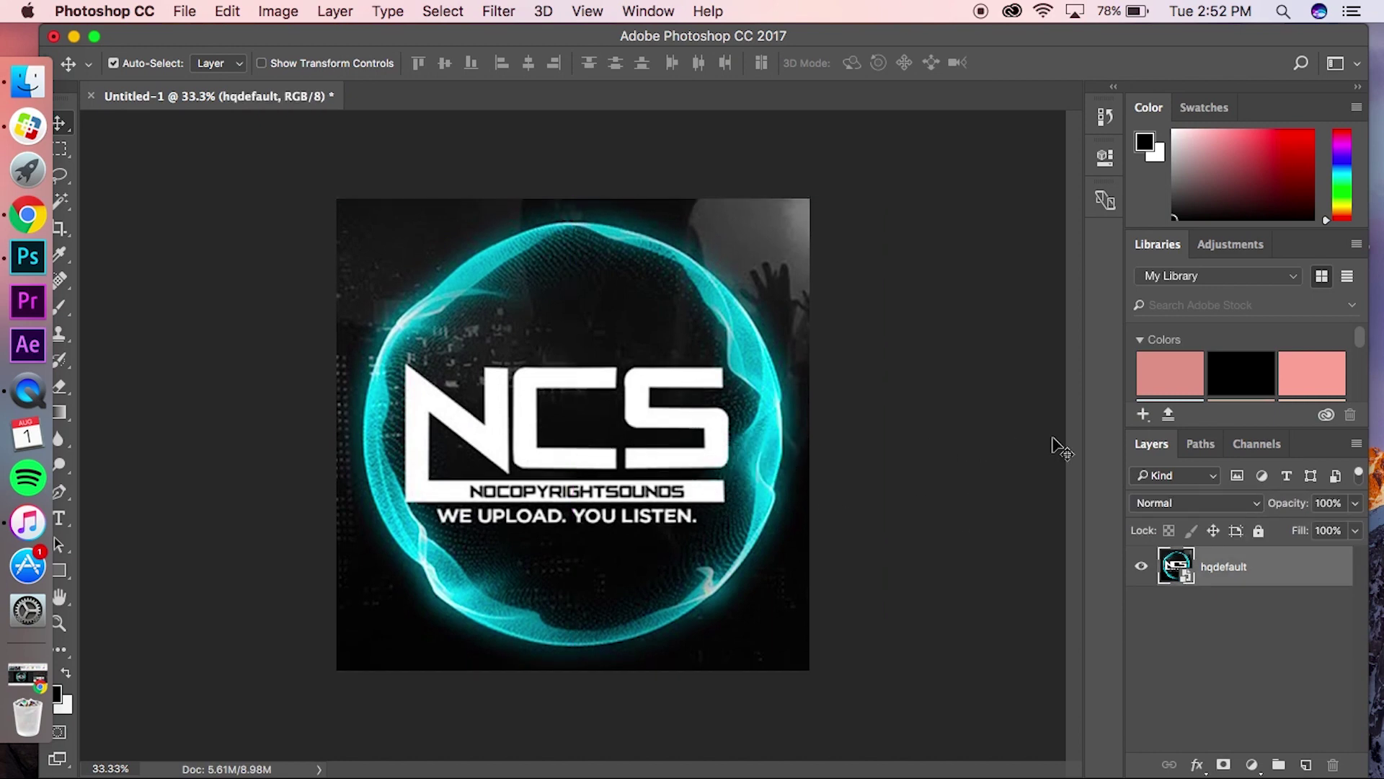
pyautogui.click(1057, 441)
pyautogui.click(676, 540)
pyautogui.moveTo(675, 539); pyautogui.dragTo(675, 543)
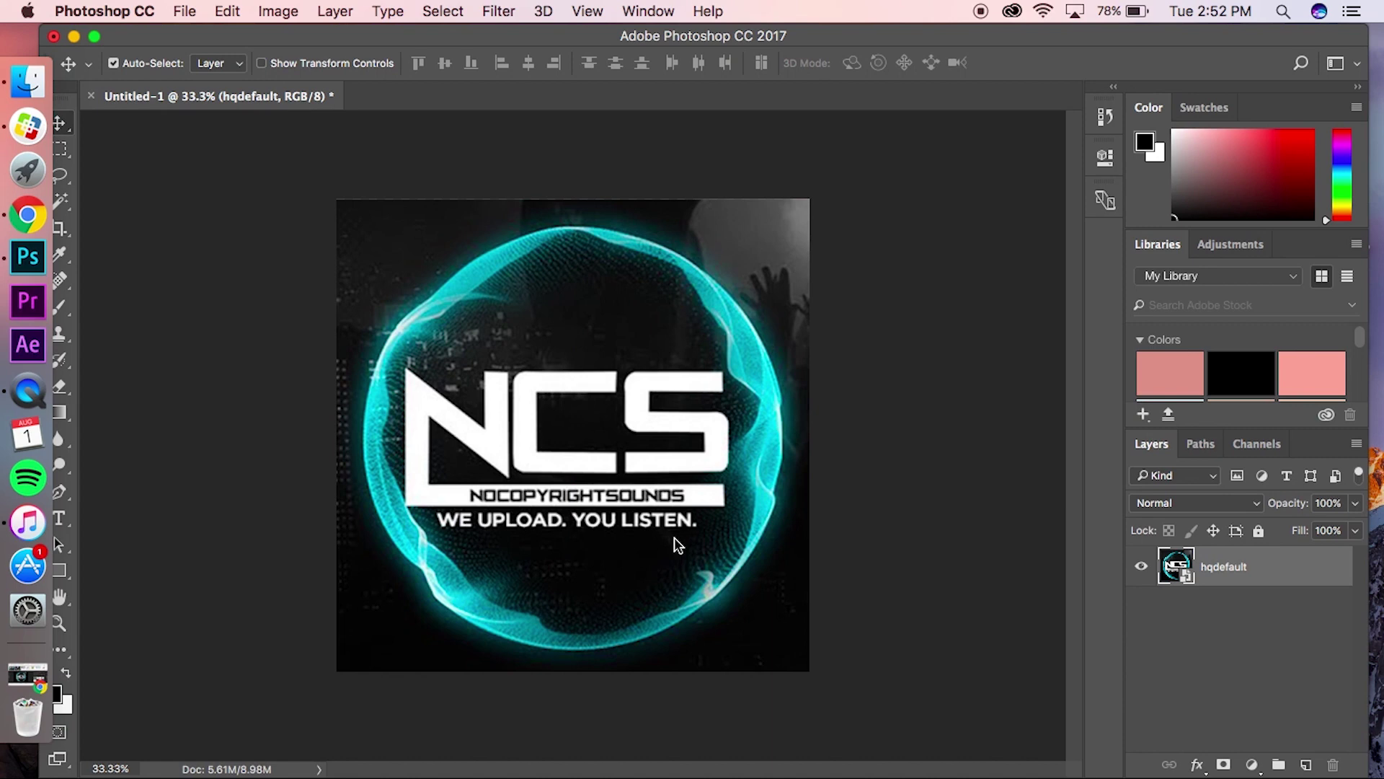
pyautogui.click(991, 546)
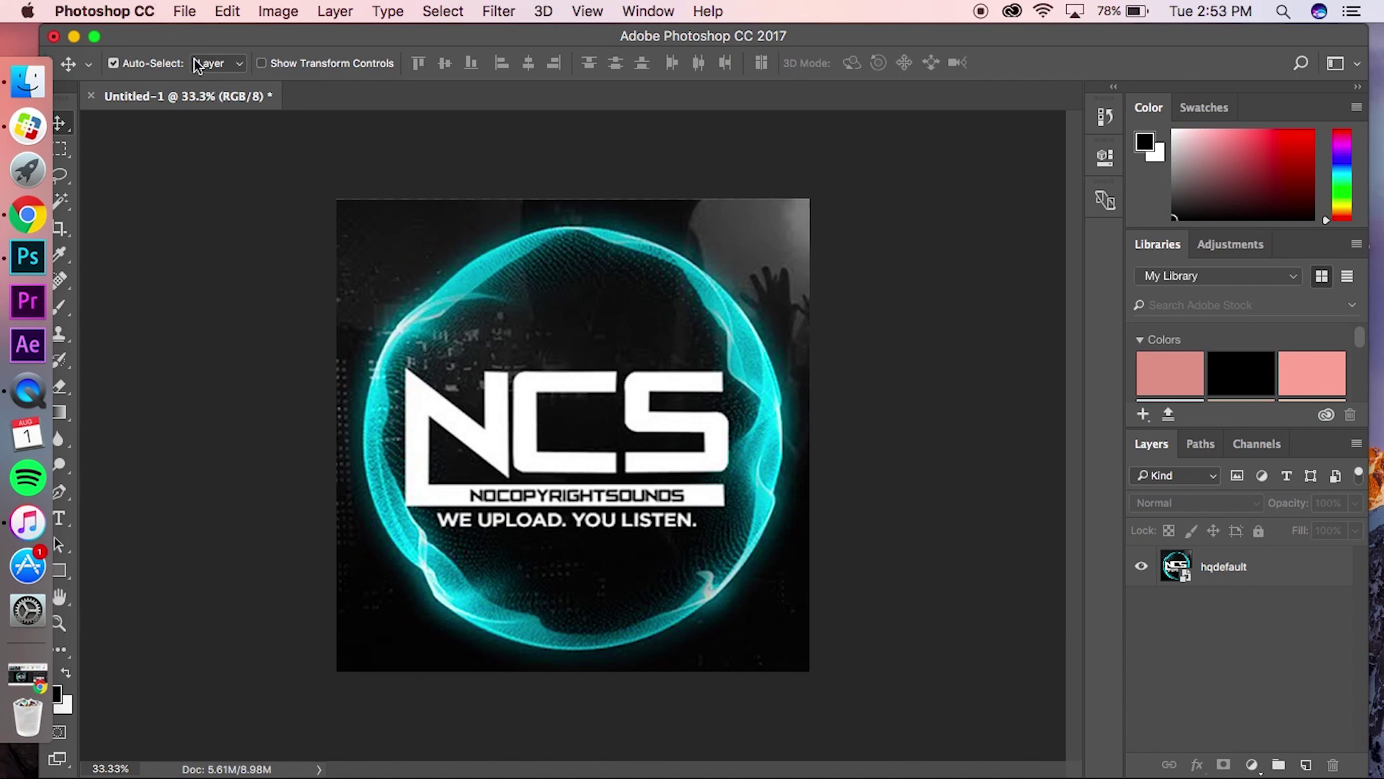
# - Start a quick PNG export of the artwork with the Desktop as the save location
pyautogui.click(182, 11)
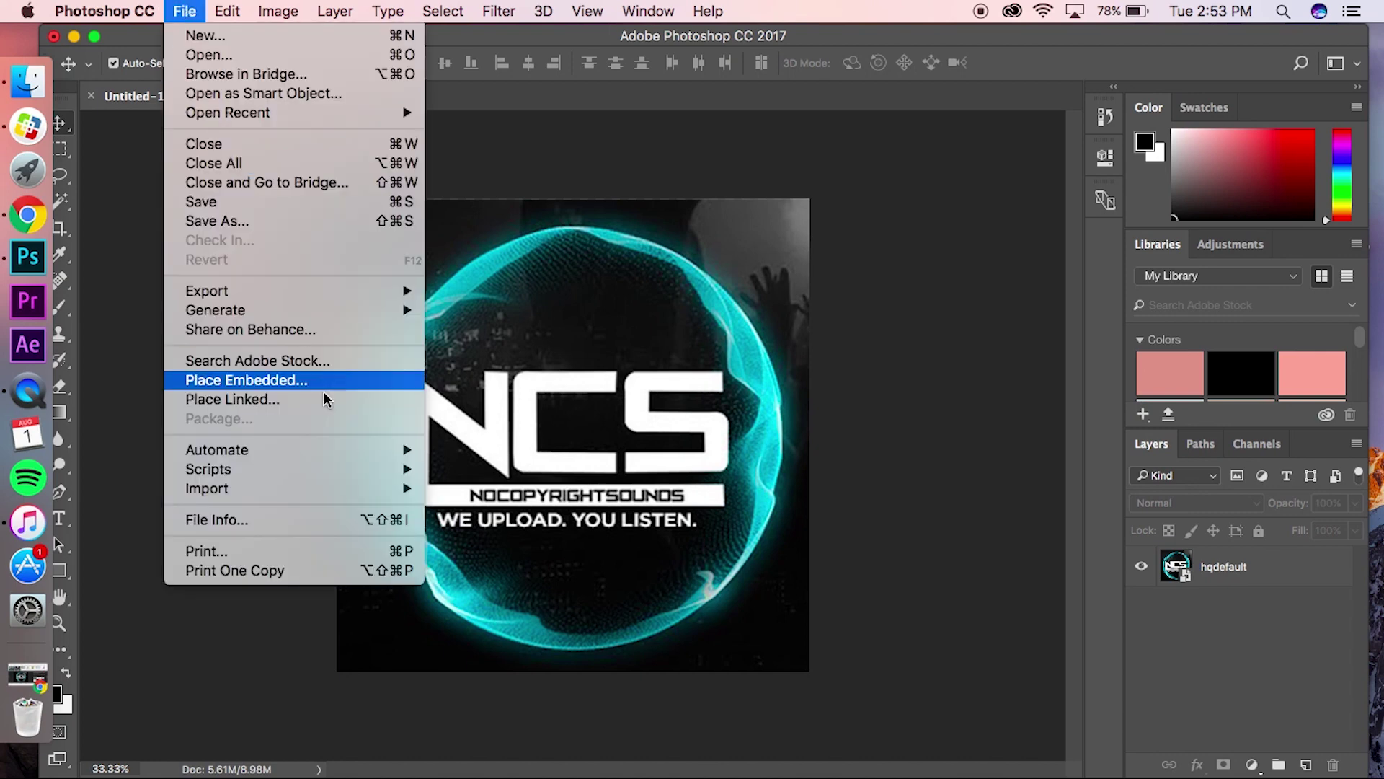
pyautogui.moveTo(308, 450)
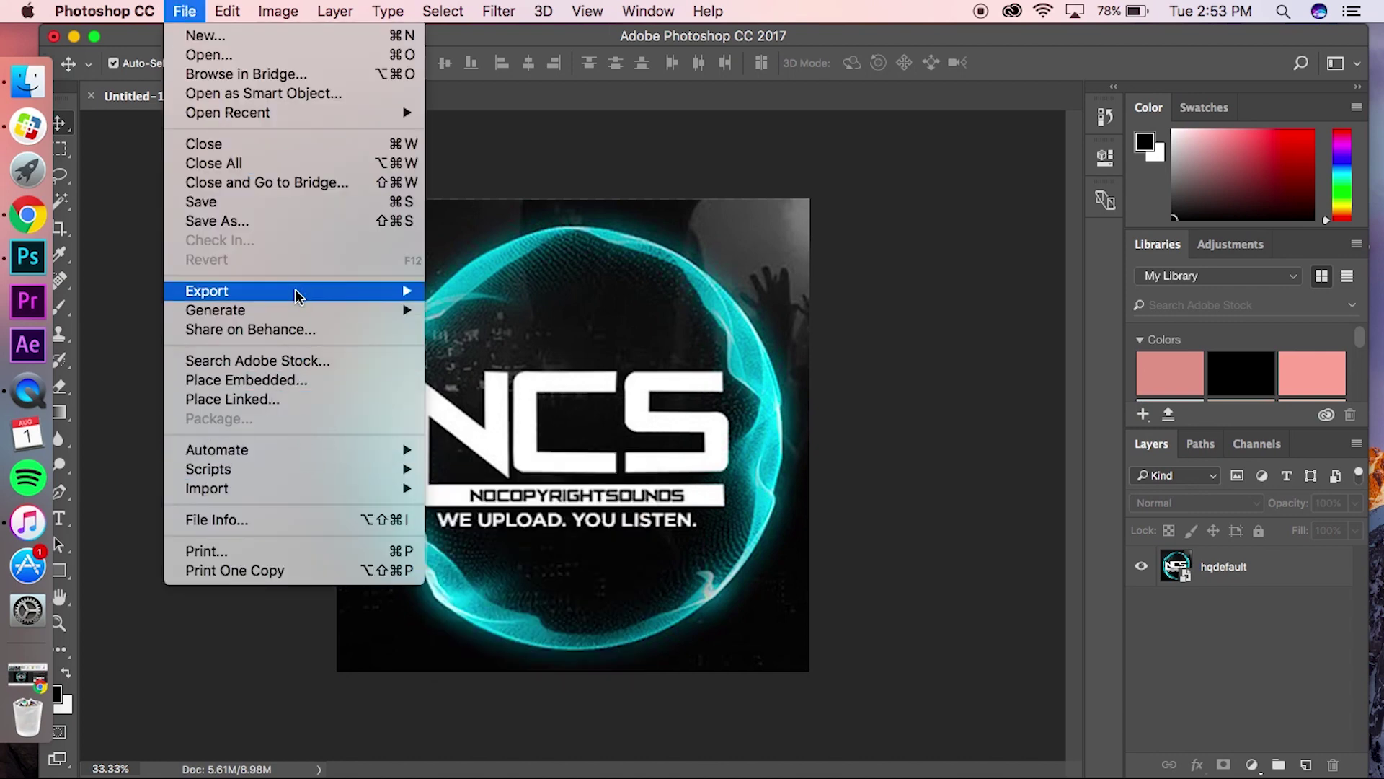
pyautogui.moveTo(301, 292)
pyautogui.click(516, 292)
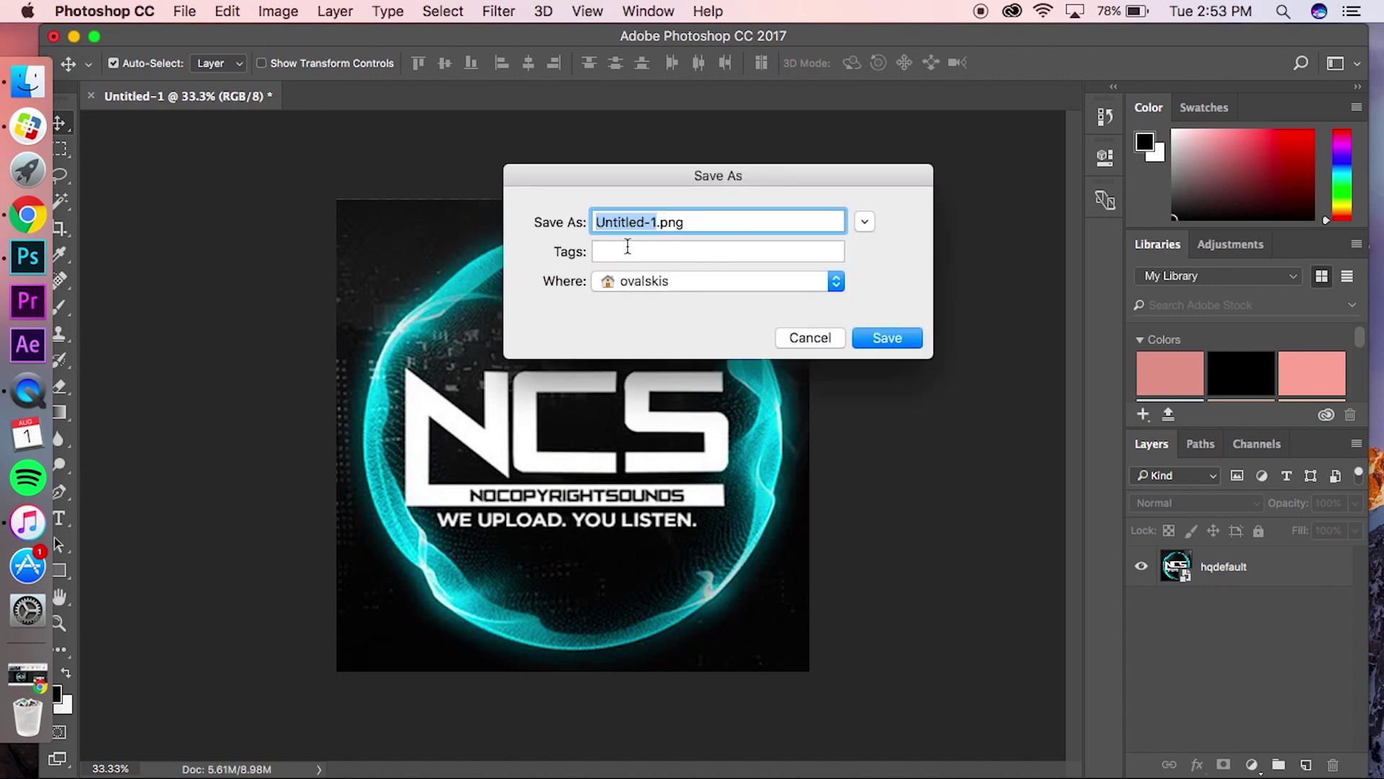
pyautogui.click(644, 287)
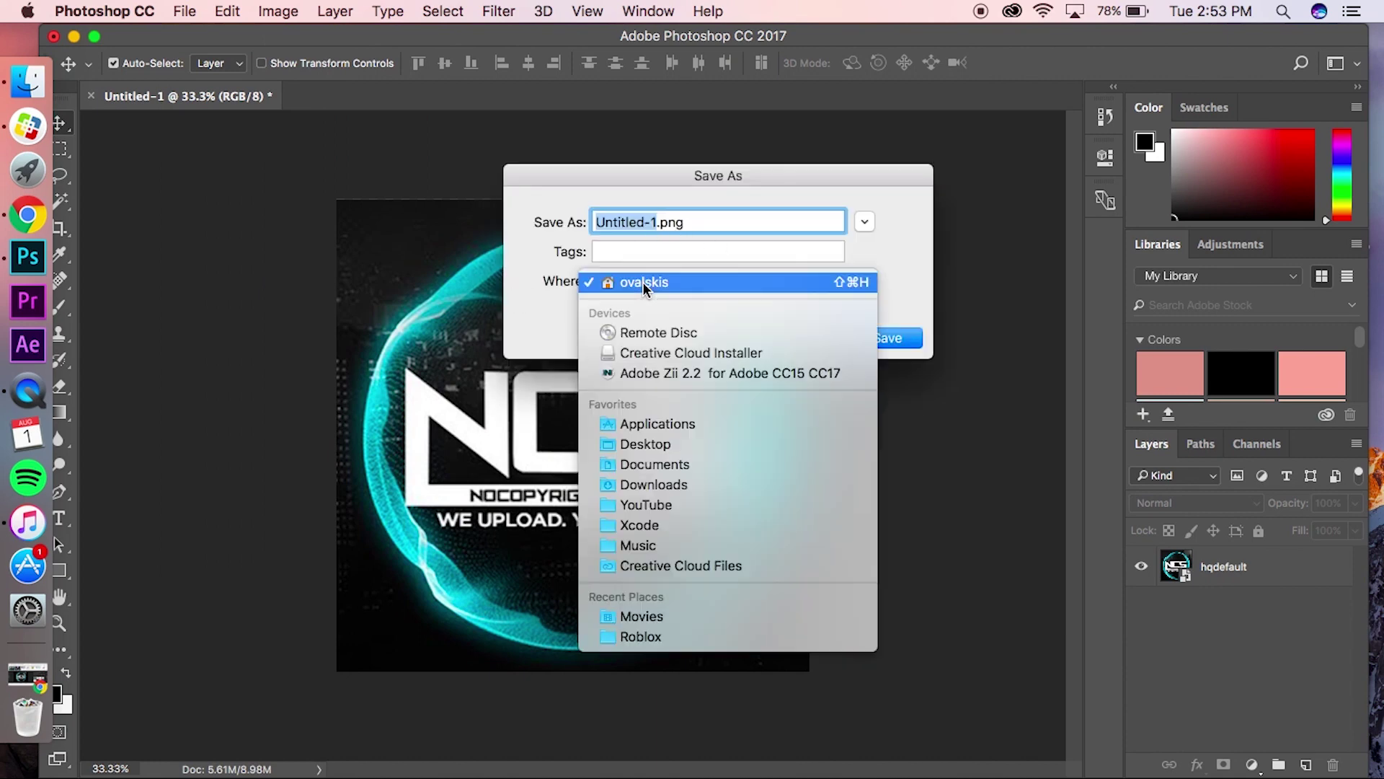
pyautogui.click(649, 334)
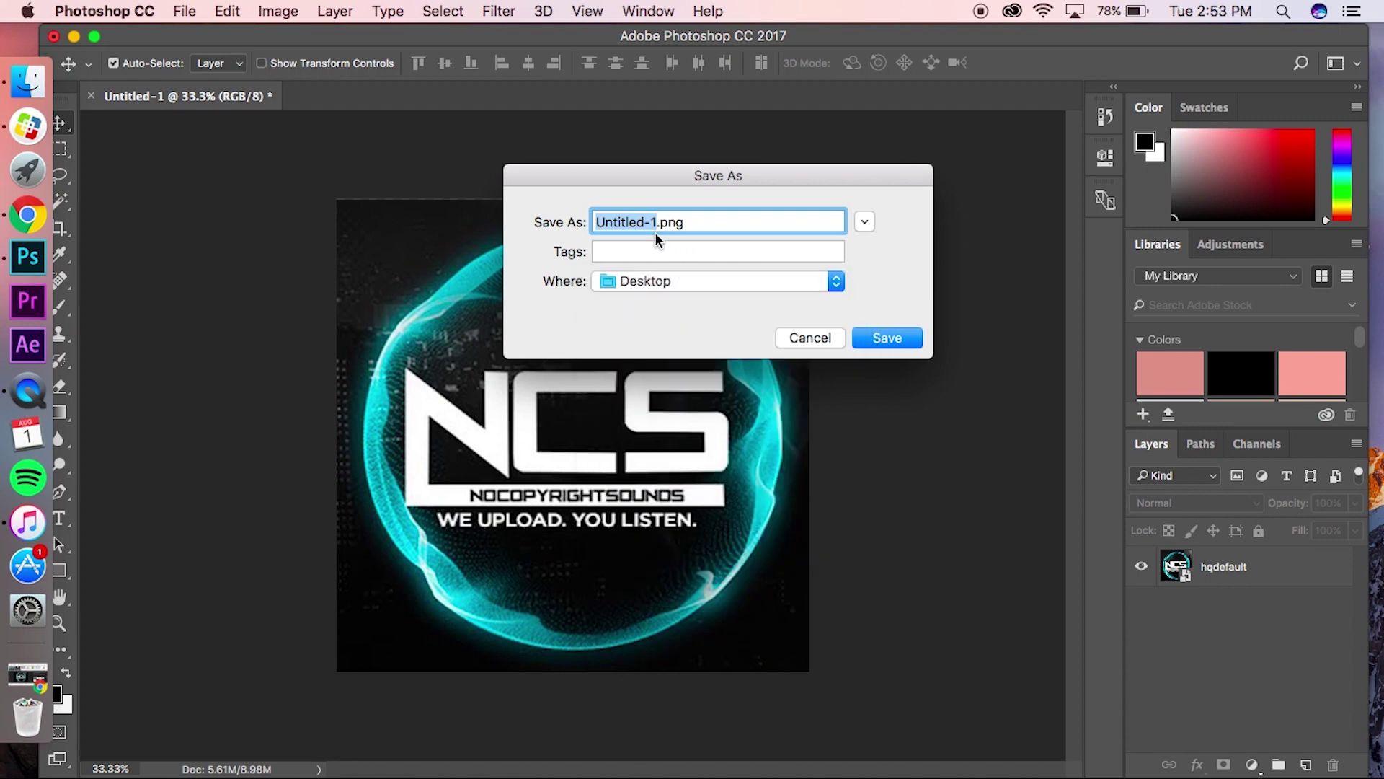
# - Name the PNG file "ncs album art" and save it
pyautogui.write('ncs al')
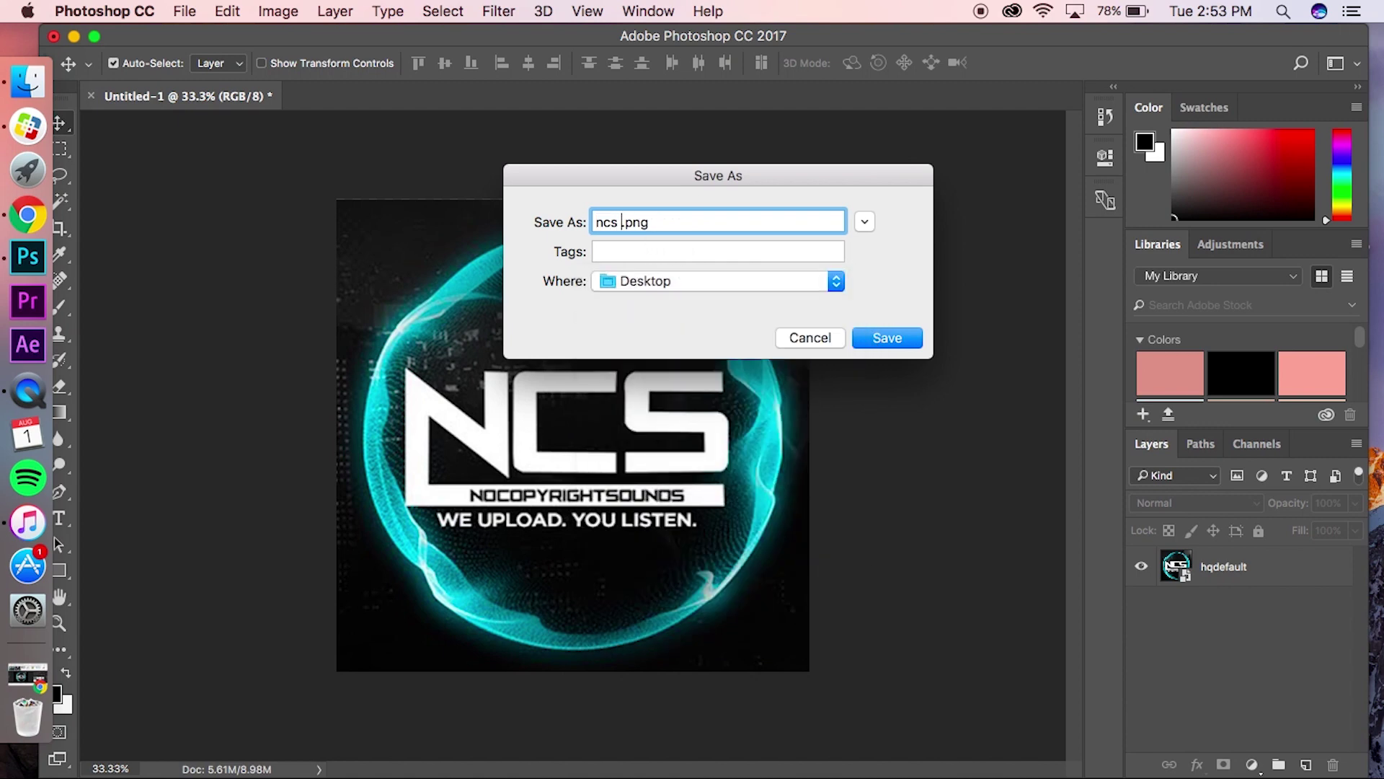
pyautogui.write('bu')
pyautogui.press('BackSpace')
pyautogui.press('BackSpace')
pyautogui.write('by')
pyautogui.press('BackSpace')
pyautogui.write('um art')
pyautogui.click(887, 341)
# - Close the untitled artwork document together with its window, without saving the changes
pyautogui.moveTo(191, 38); pyautogui.dragTo(230, 52)
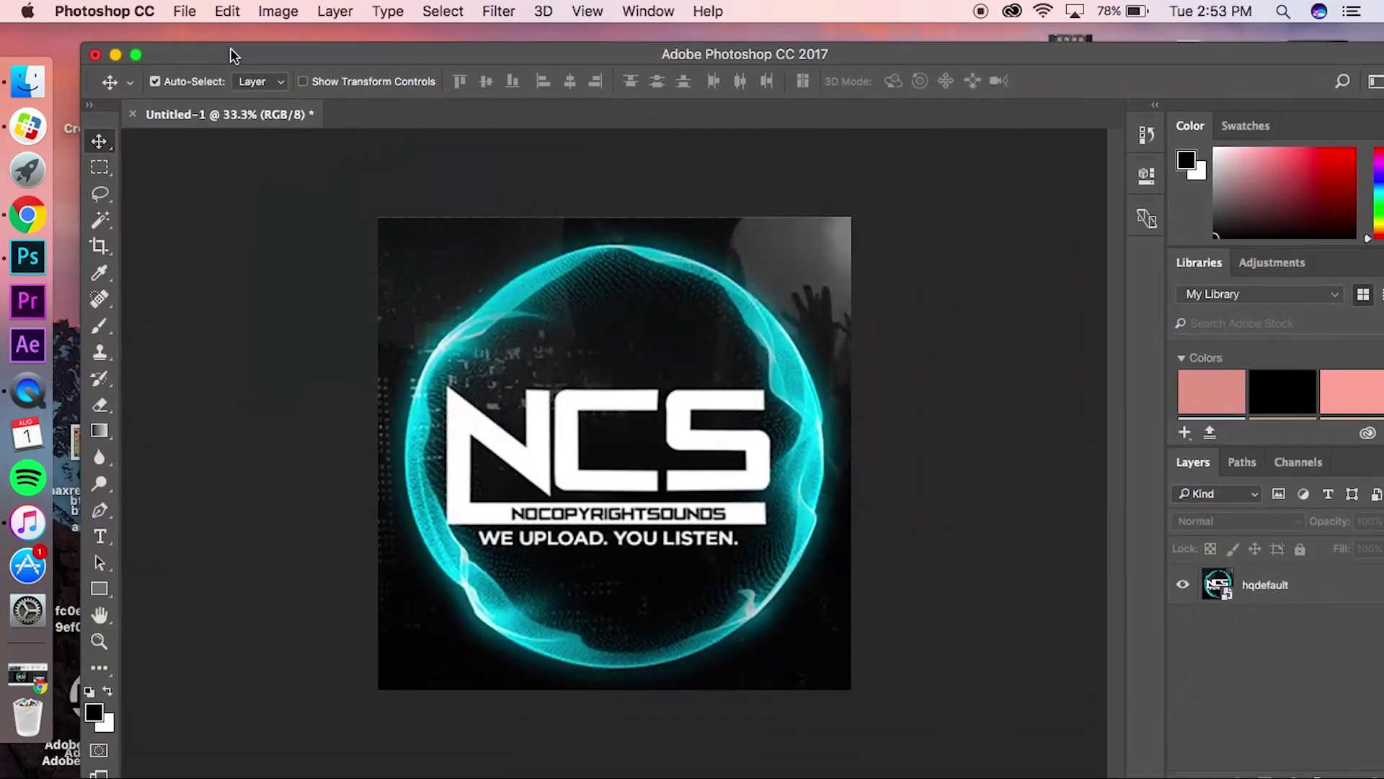
pyautogui.click(94, 54)
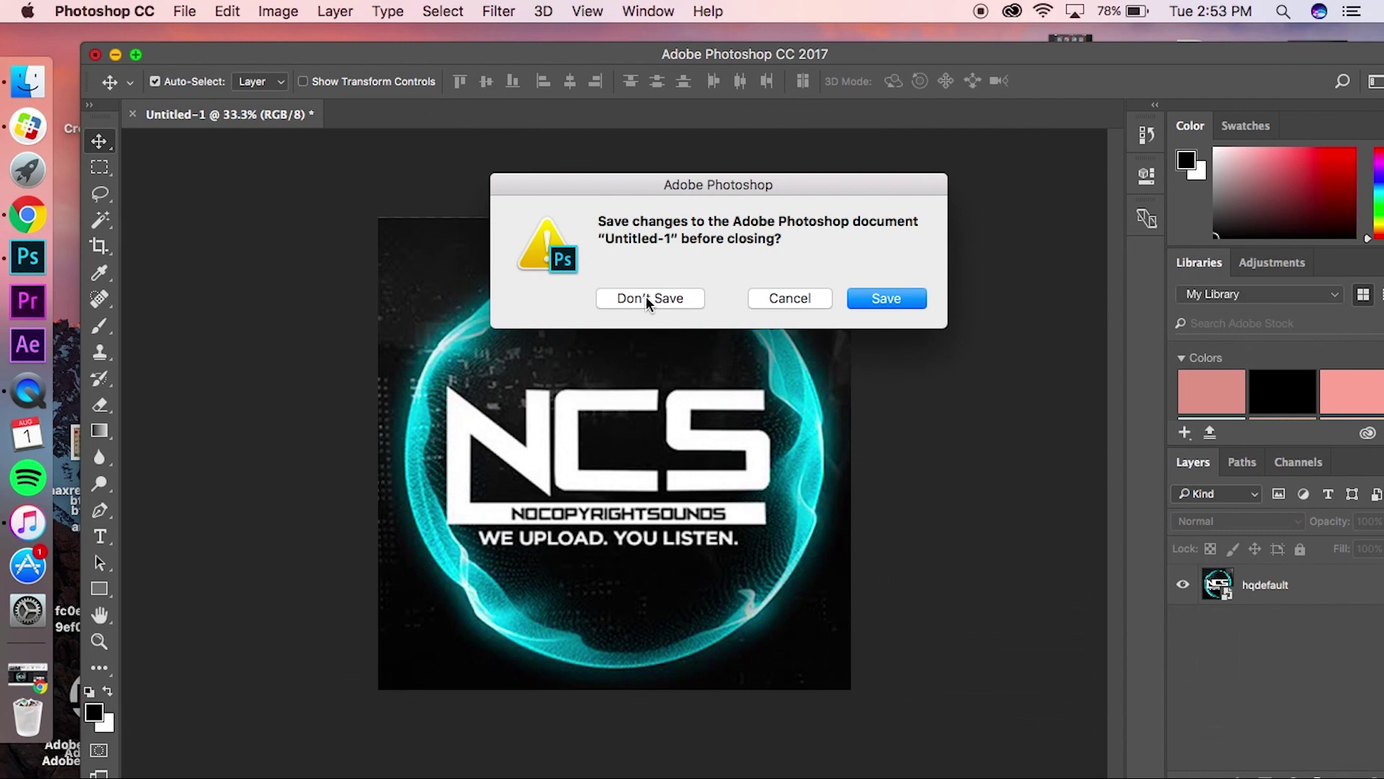
pyautogui.click(653, 295)
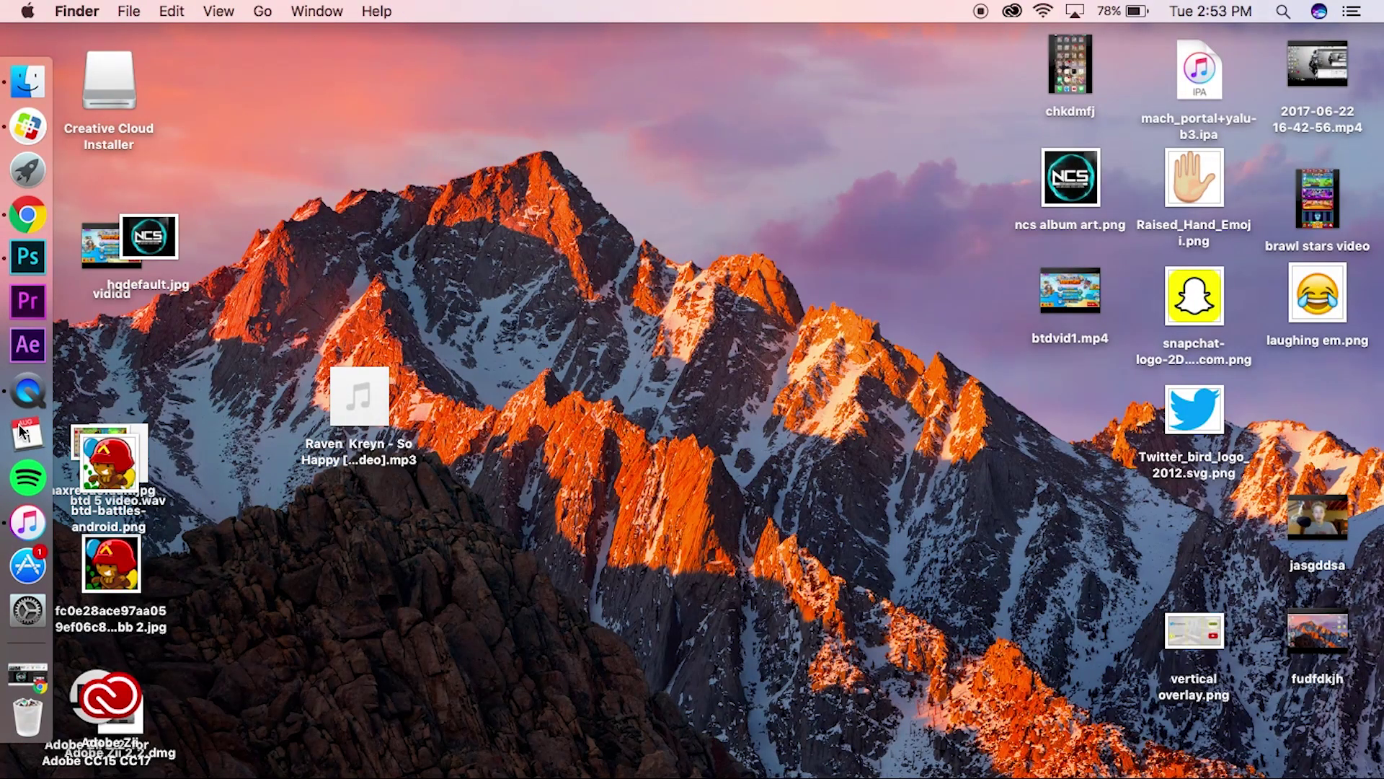
# - Switch to iTunes and open the artwork settings in the info of the "So Happy [NCS Official Video]" song
pyautogui.click(8, 519)
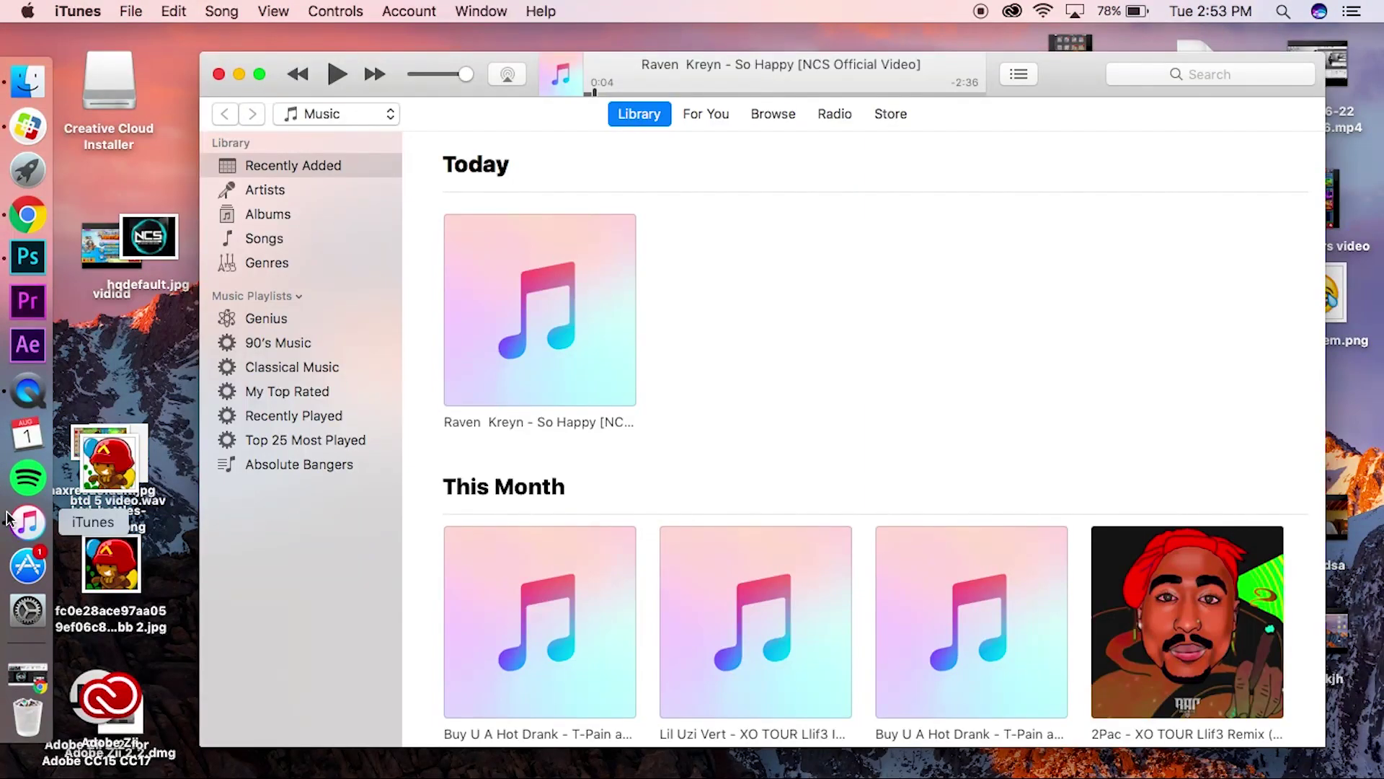
pyautogui.click(288, 243)
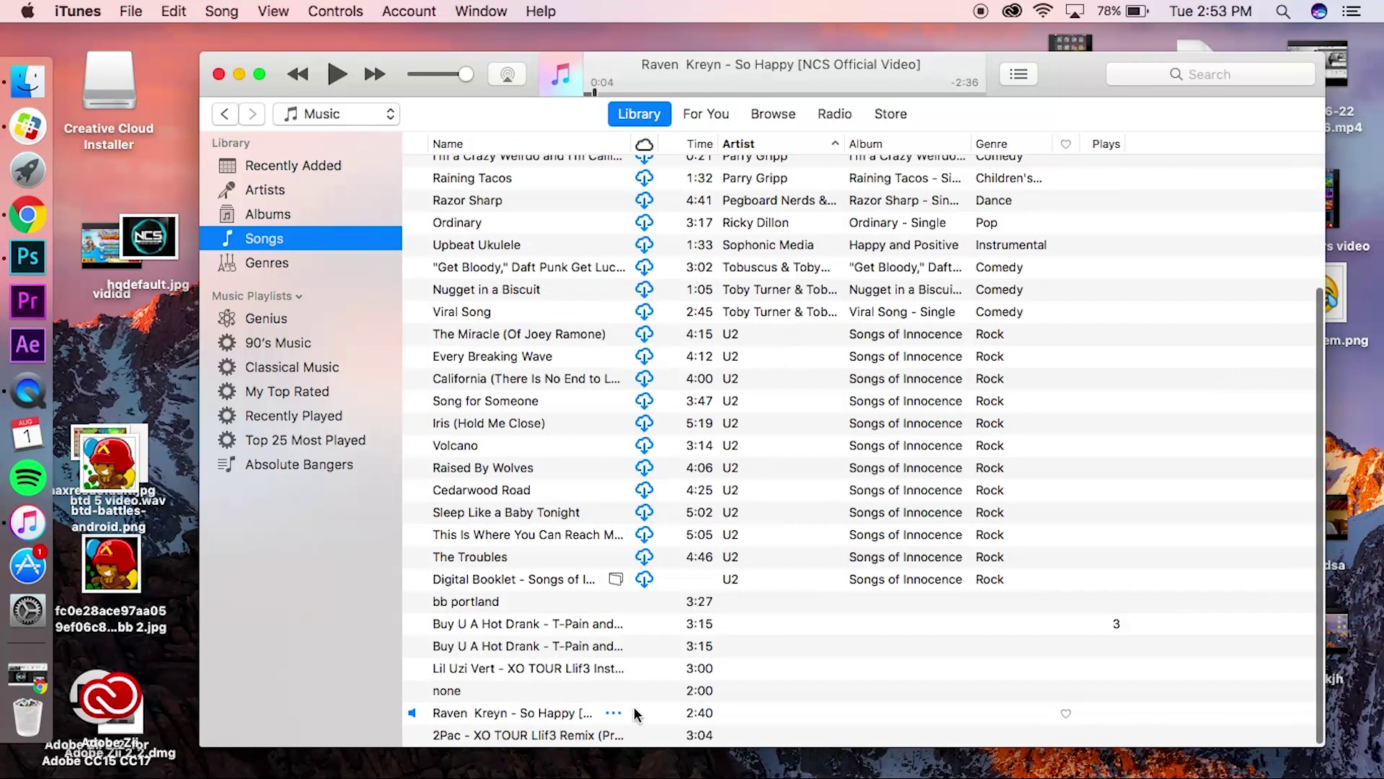
pyautogui.click(614, 713)
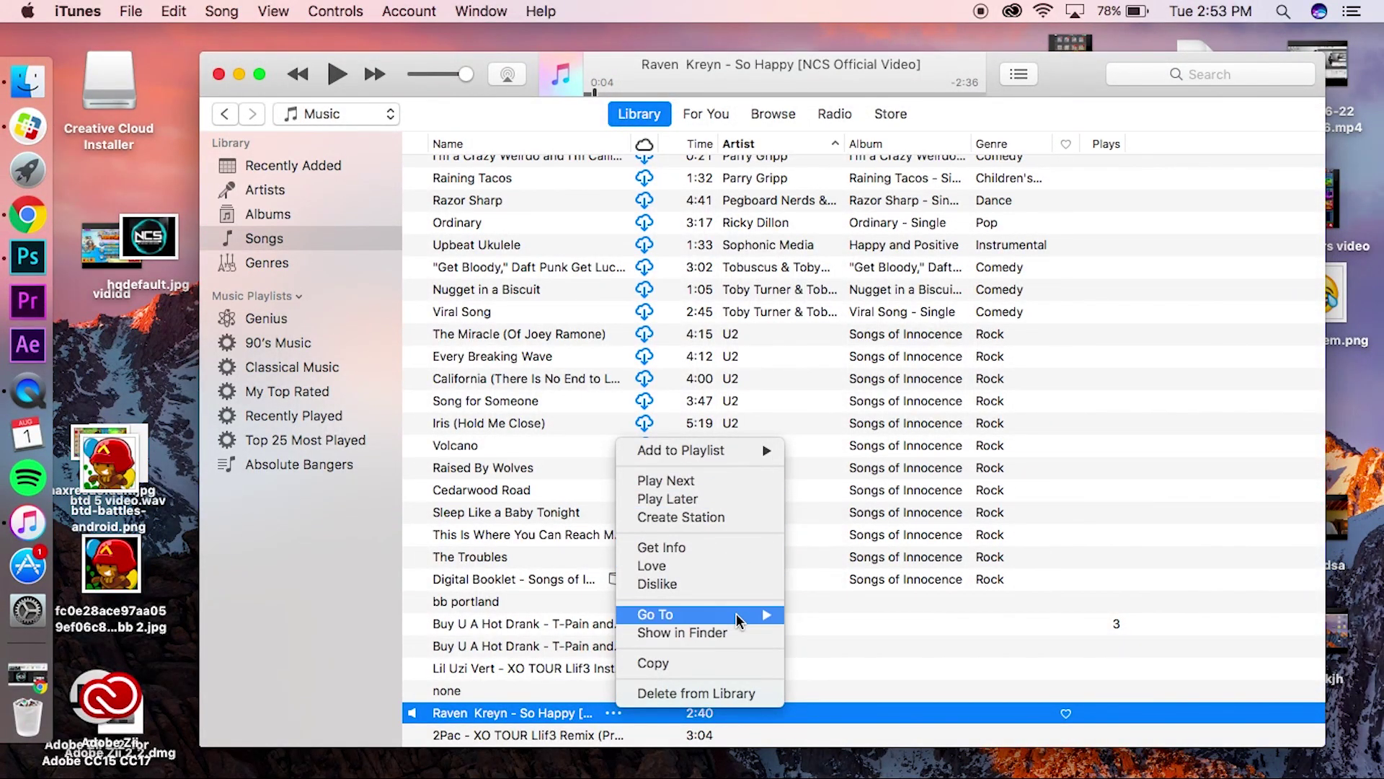
pyautogui.click(734, 549)
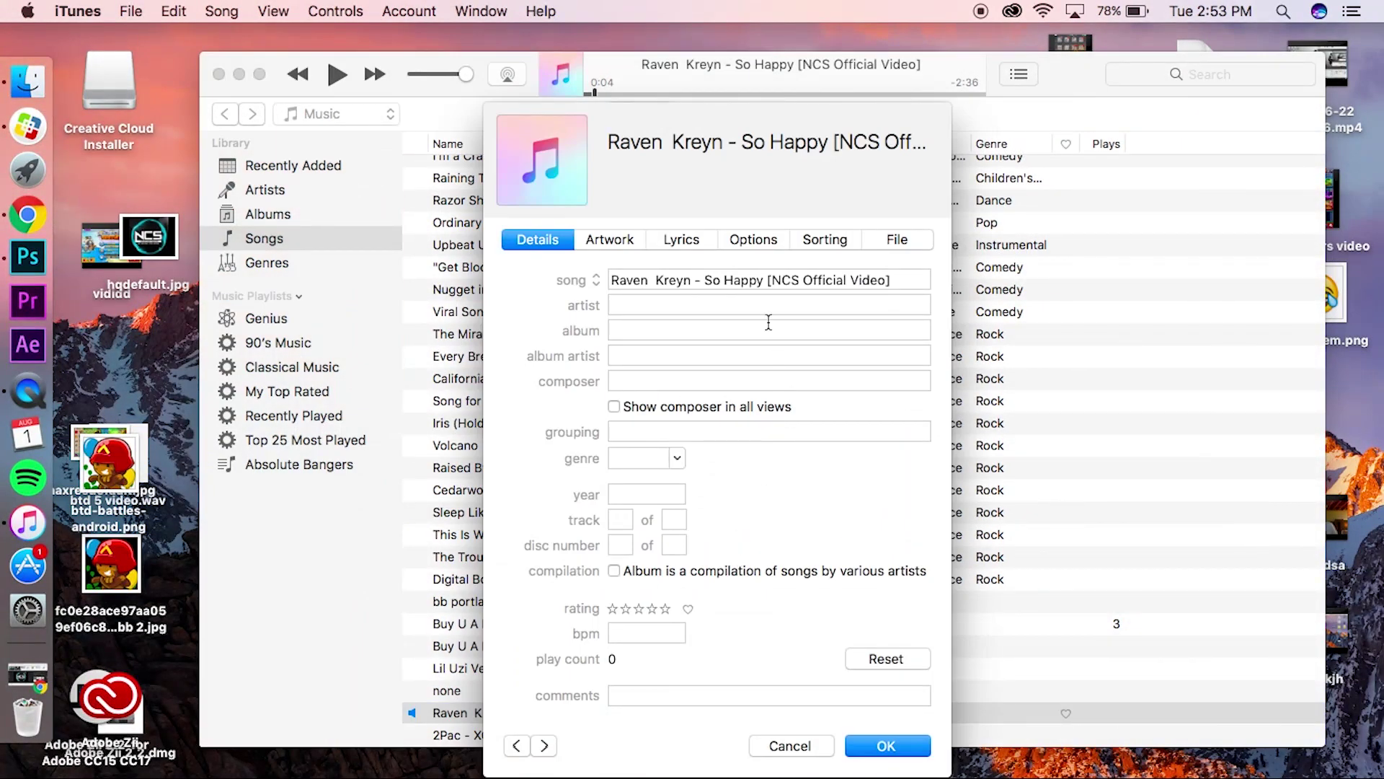
pyautogui.click(608, 241)
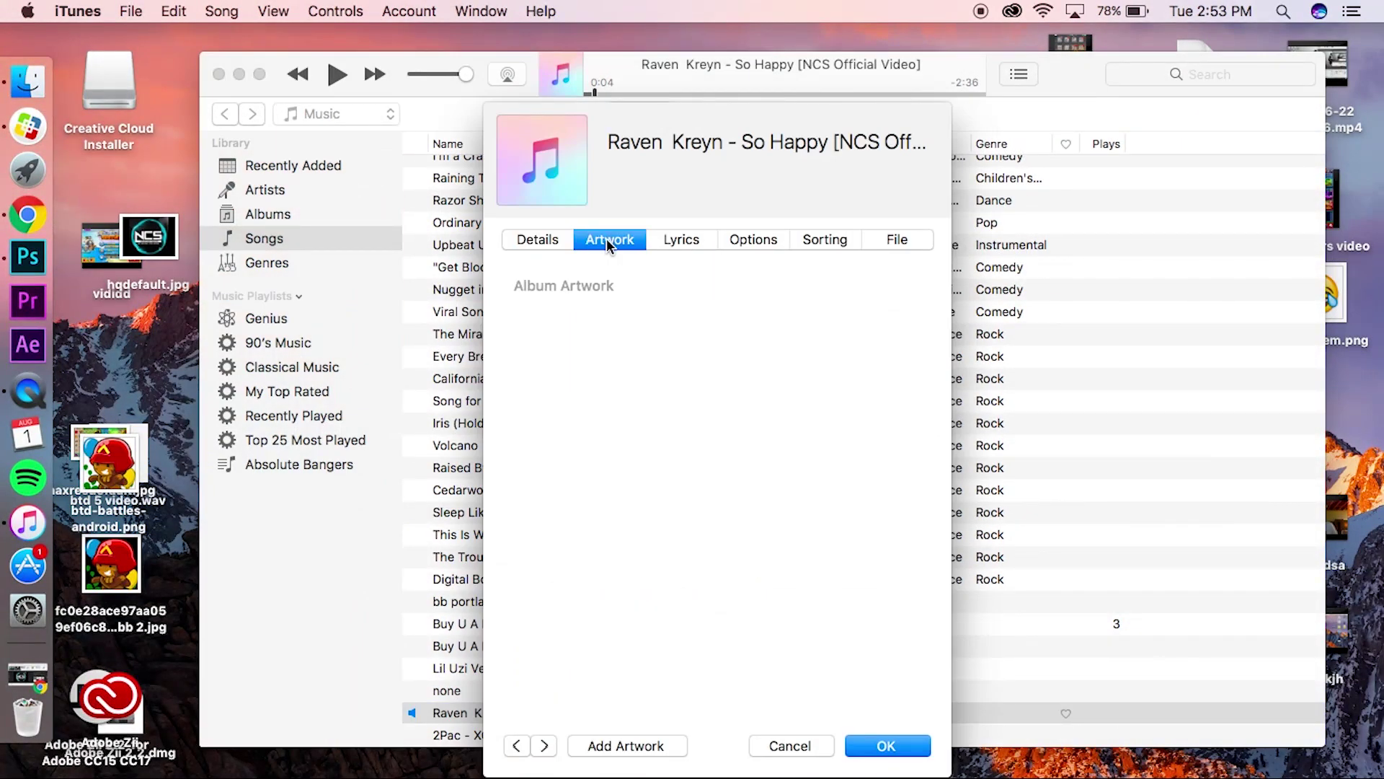
# - Add "ncs album art.png" from the Desktop as the song's album artwork and apply the change
pyautogui.click(626, 745)
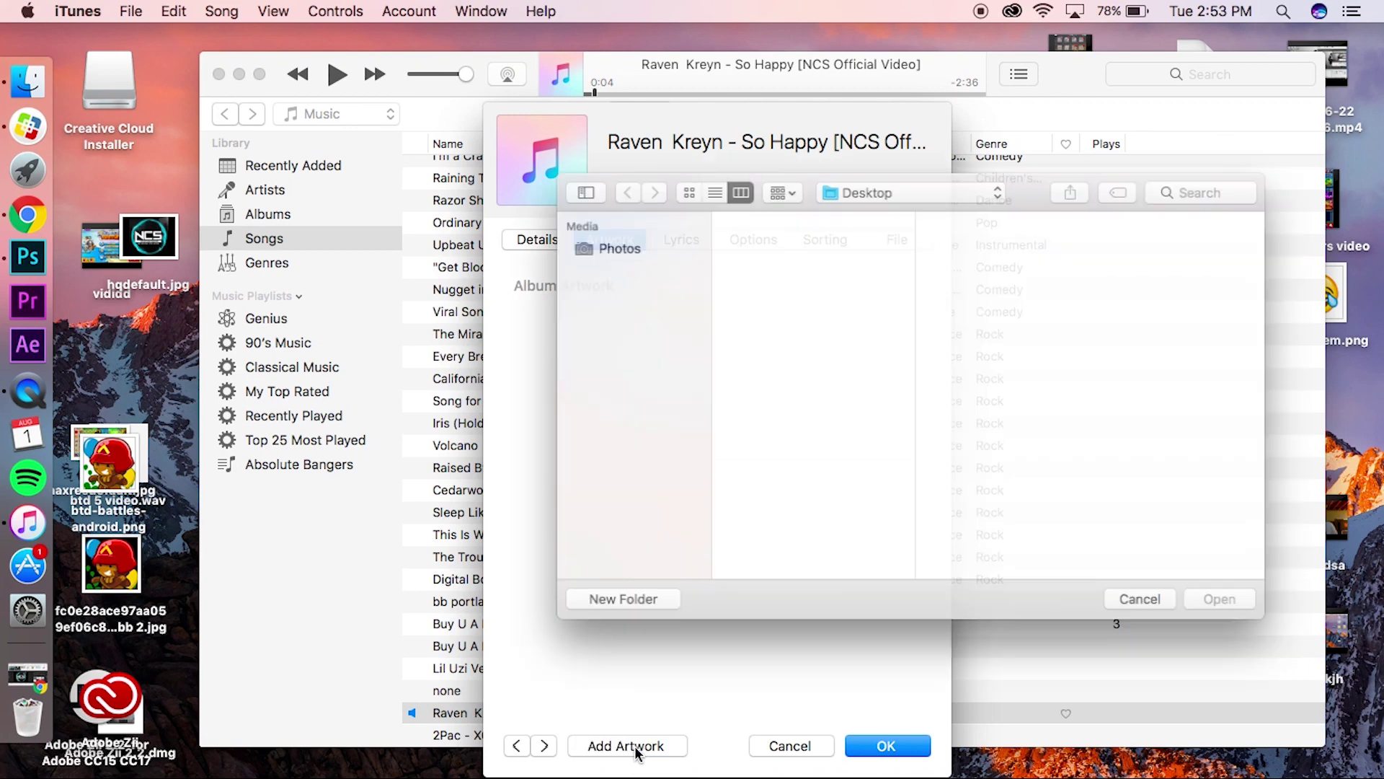
pyautogui.scroll(-2, 792, 393)
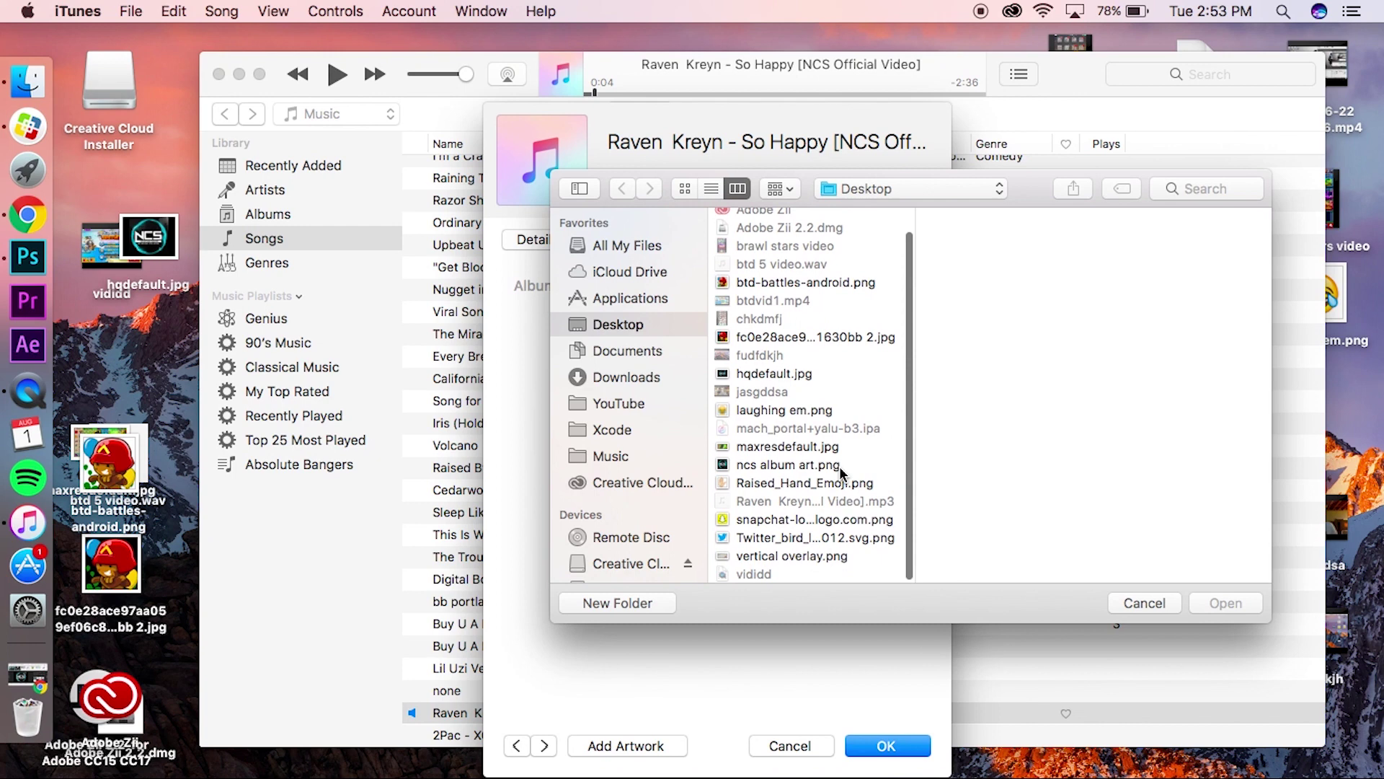
pyautogui.scroll(3, 772, 483)
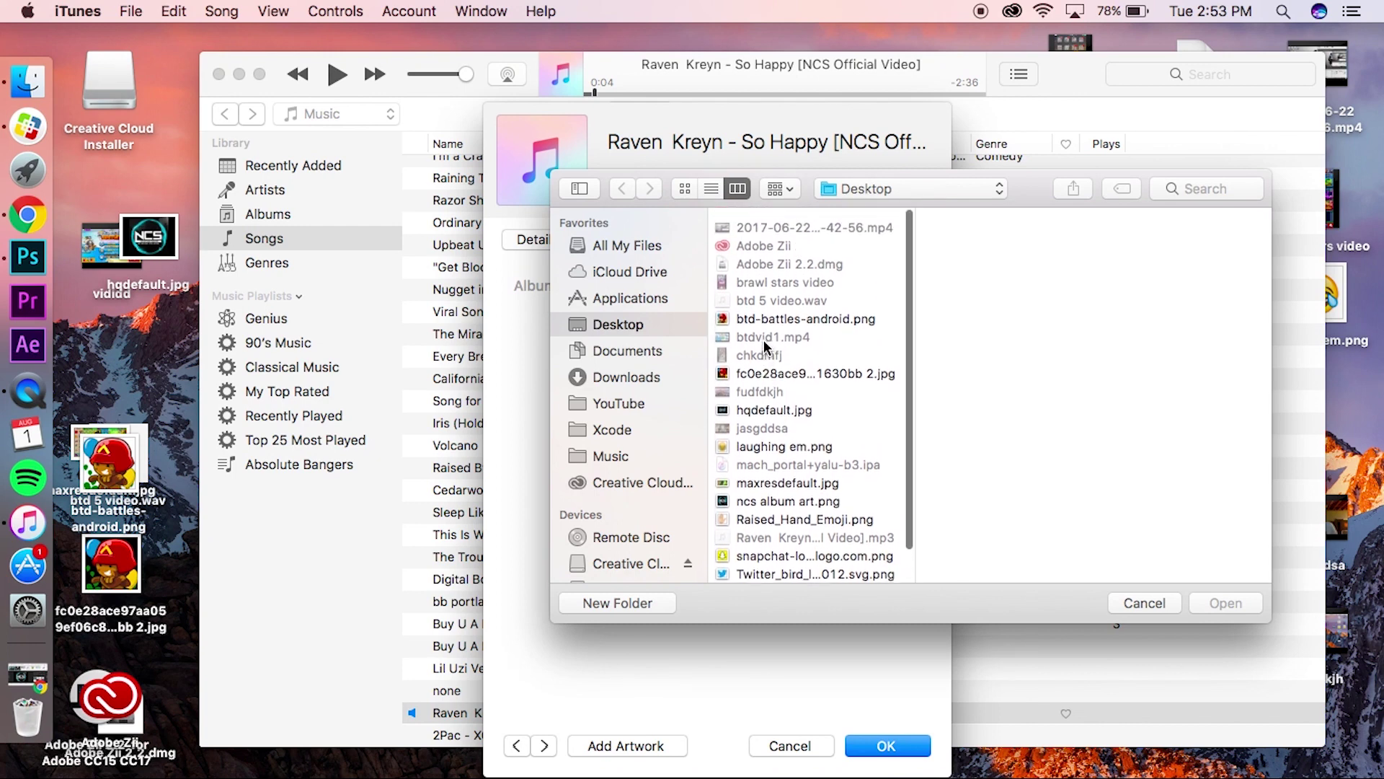
pyautogui.scroll(-3, 772, 487)
pyautogui.scroll(3, 782, 447)
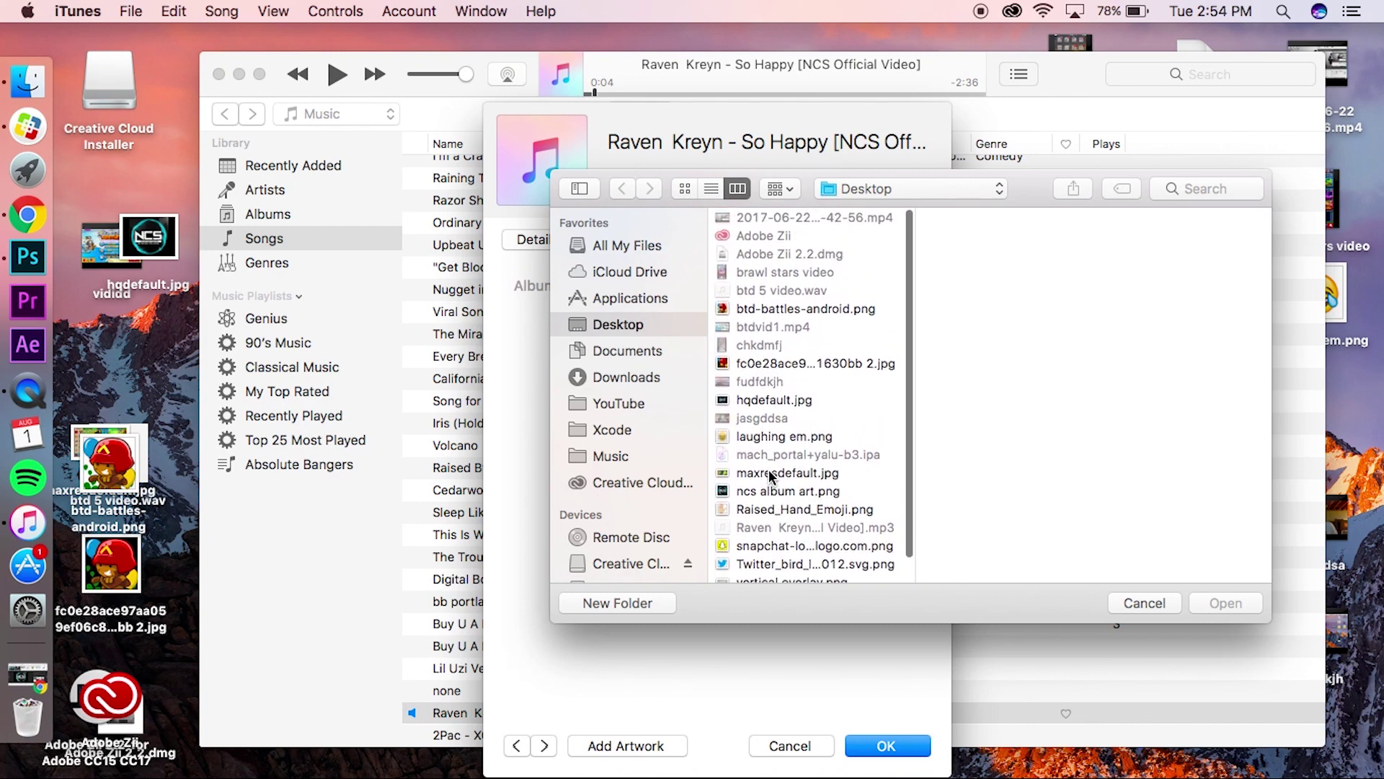
pyautogui.scroll(-2, 793, 403)
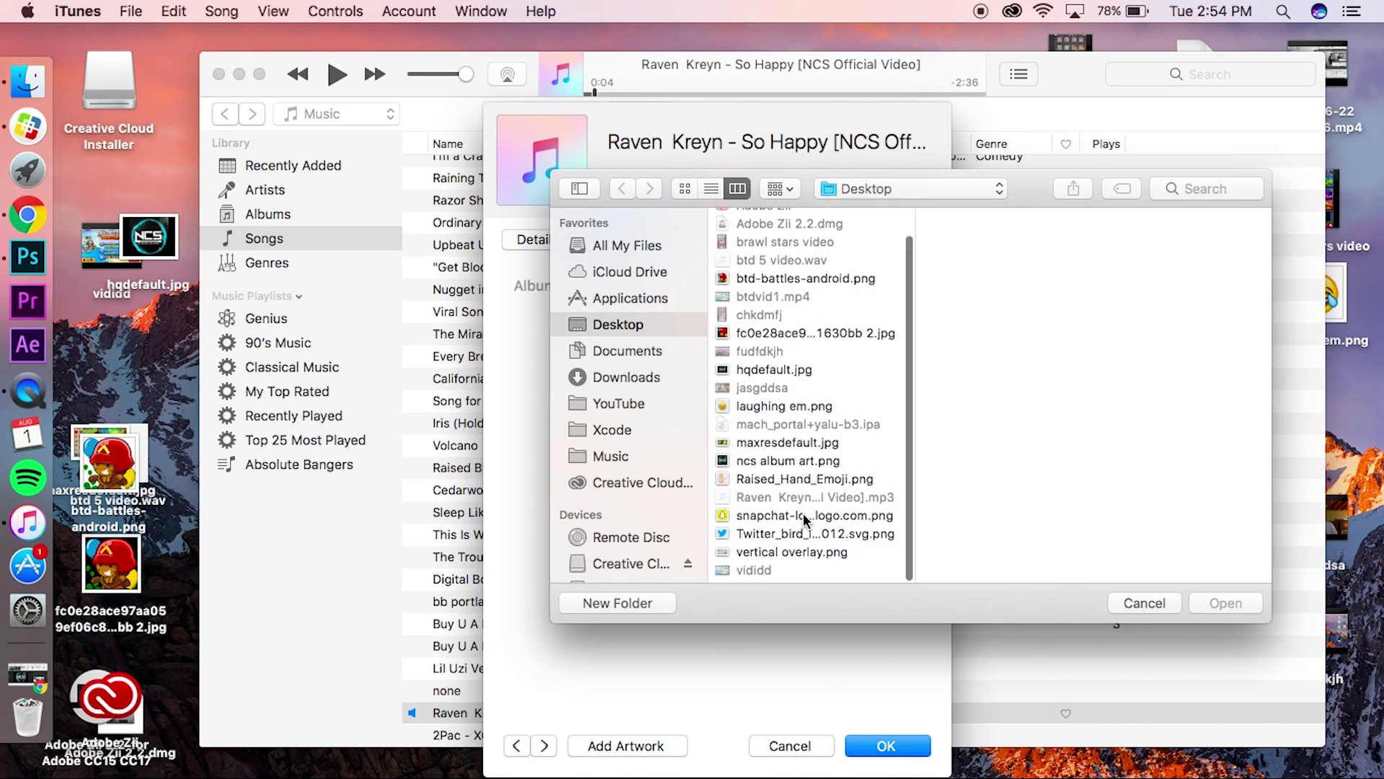
pyautogui.click(838, 465)
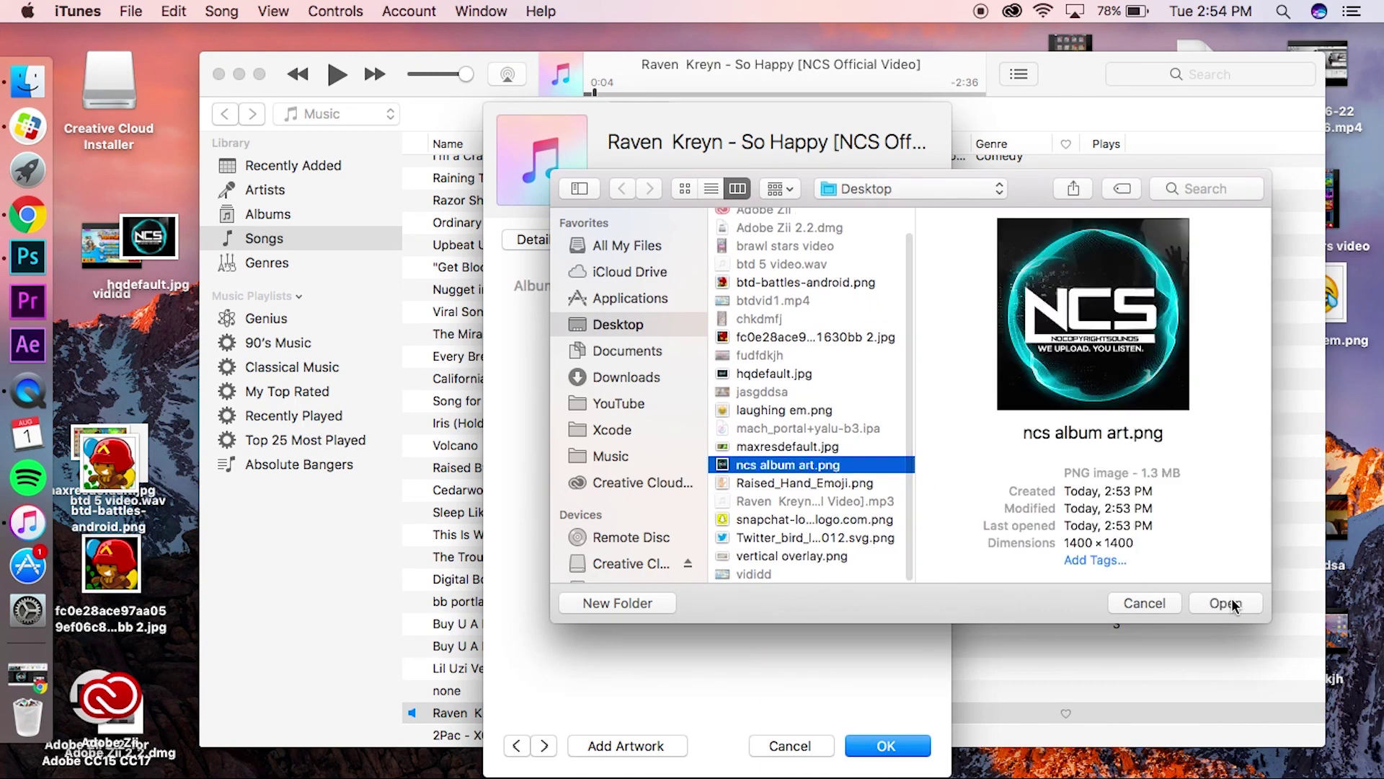
pyautogui.click(1231, 604)
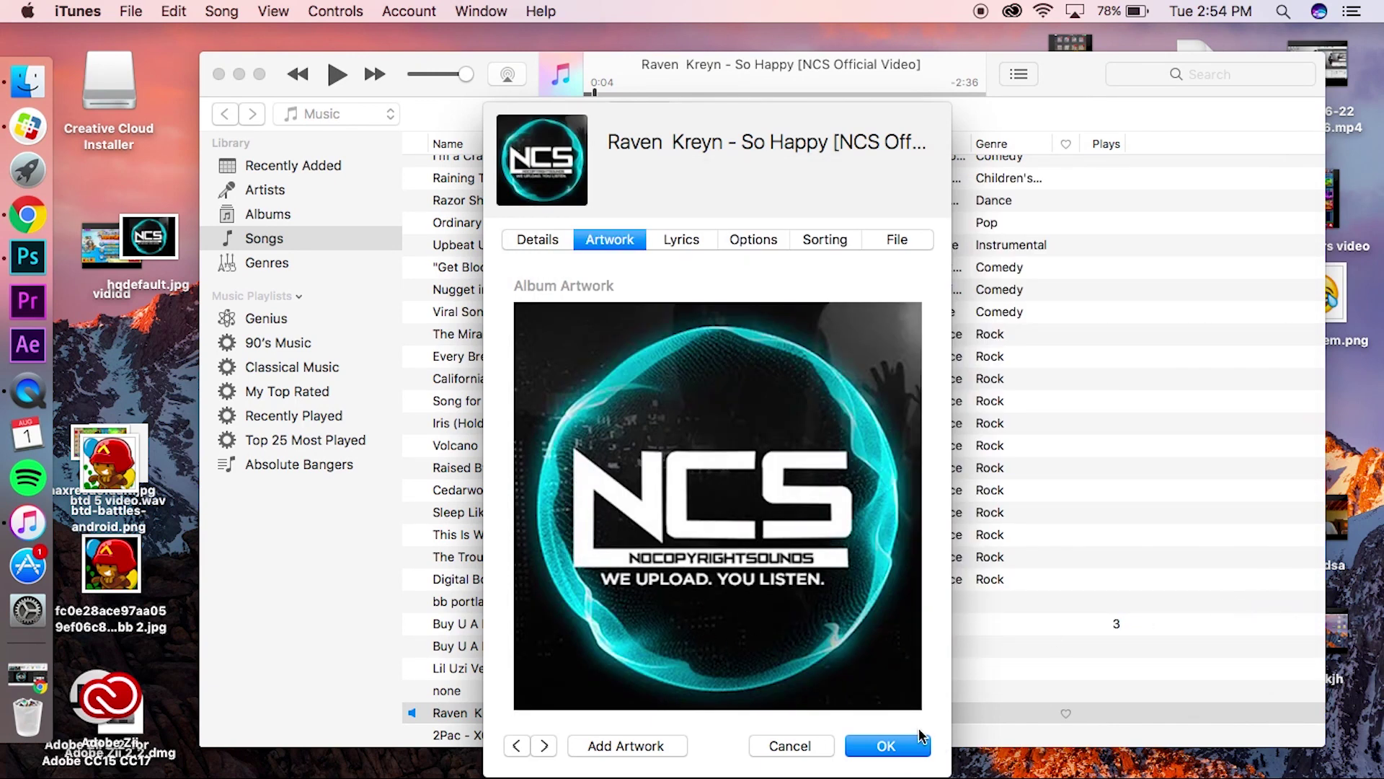
pyautogui.click(909, 745)
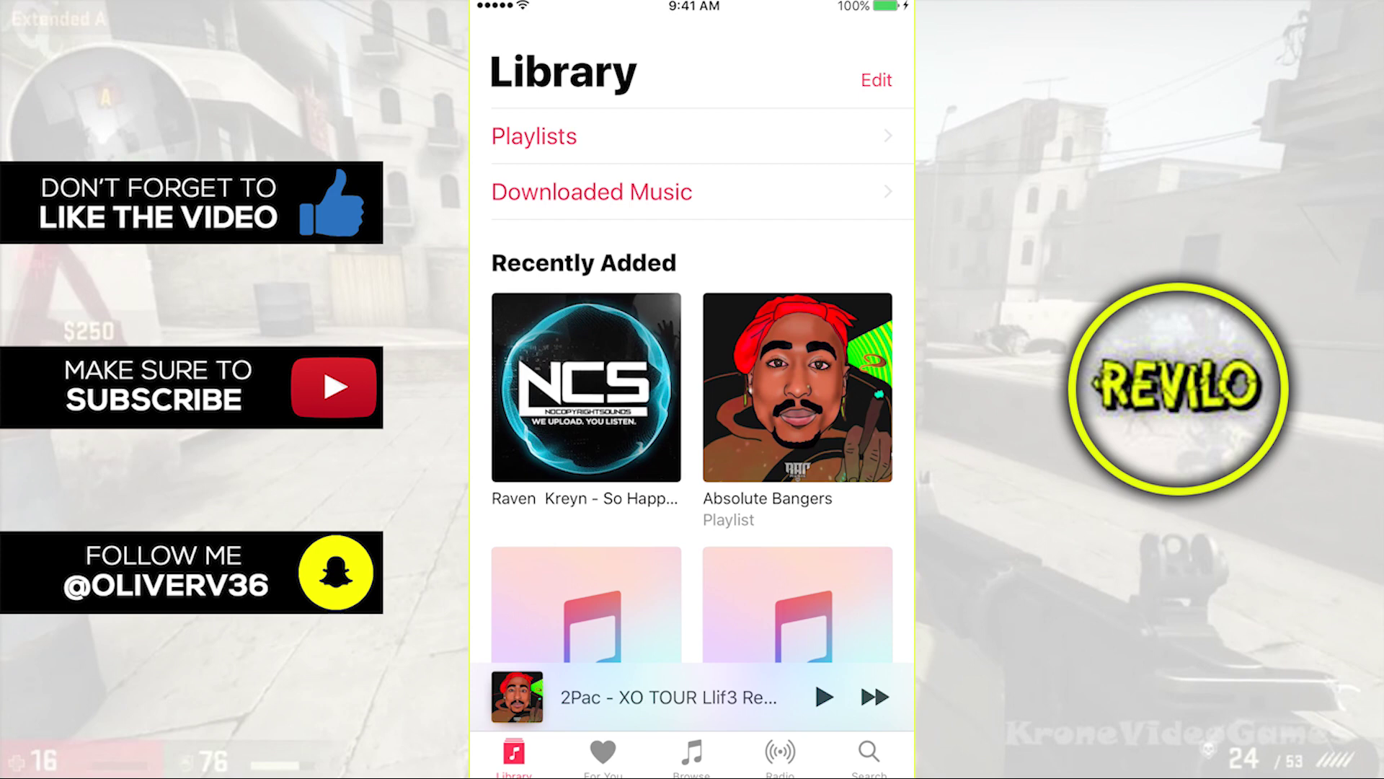
# - Open the "So Happy" song from the recently added music in the phone's library, play it briefly and pause it
pyautogui.click(586, 387)
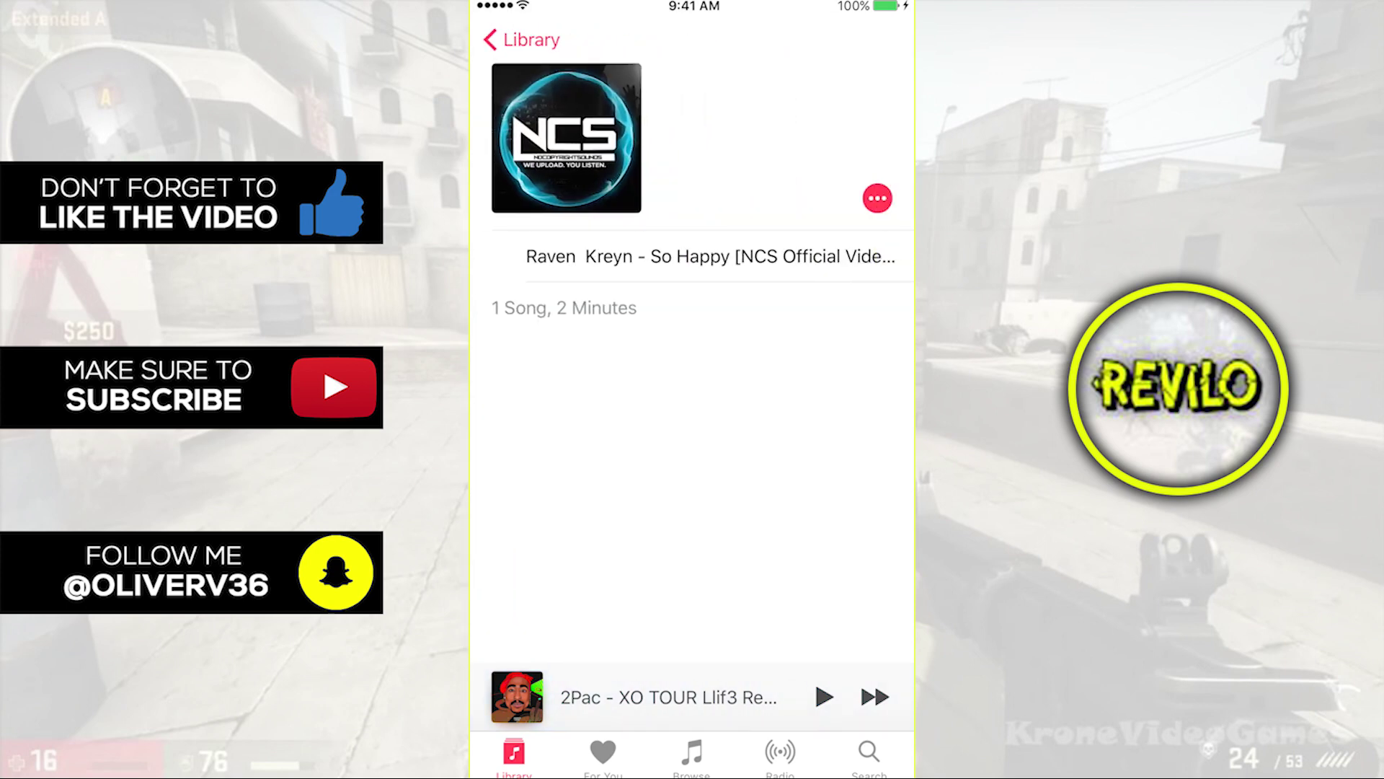
pyautogui.click(710, 256)
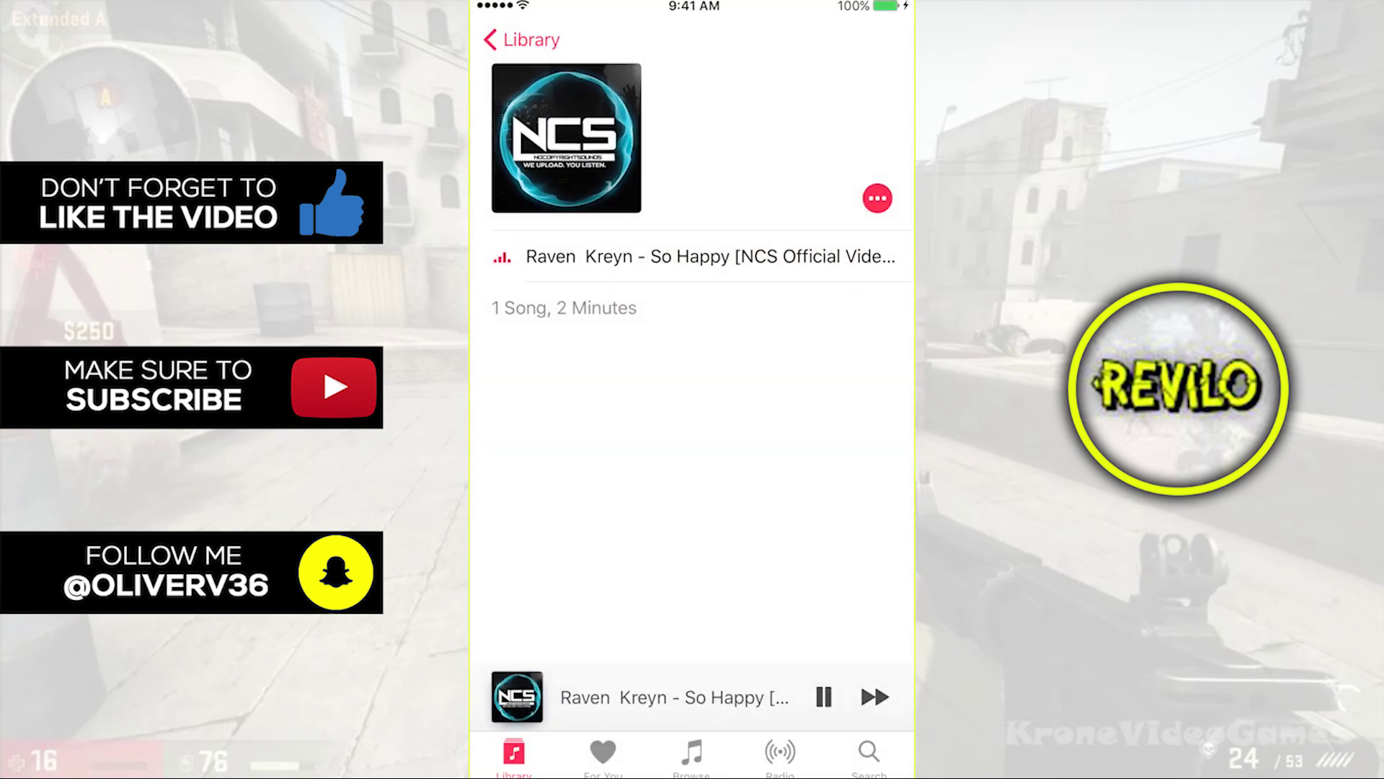
pyautogui.click(823, 697)
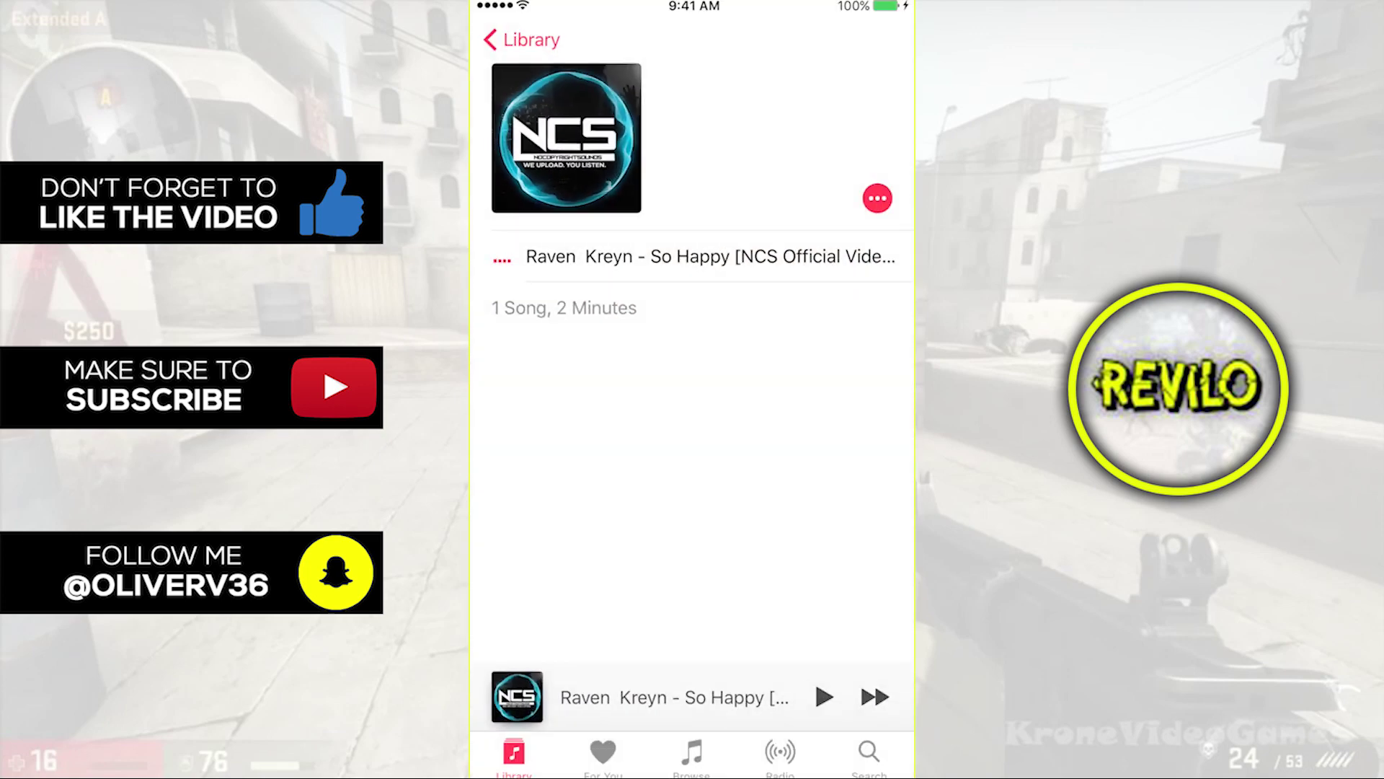